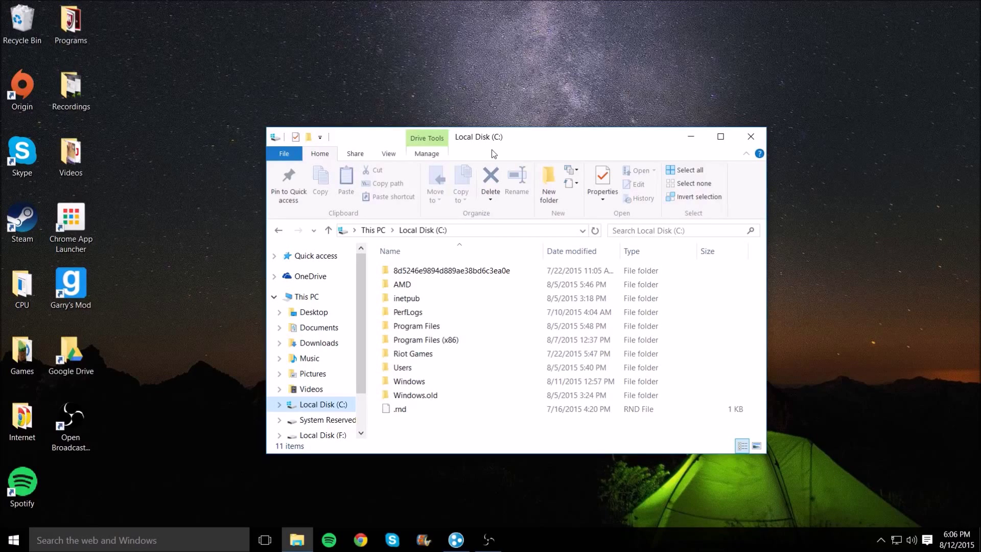
Step: Browse to Program Files (x86)\Steam\steamapps\common\Unturned and select the Unturned application
mouse_move(481, 140)
mouse_down()
mouse_move(471, 146)
mouse_move(471, 56)
mouse_move(483, 137)
mouse_up()
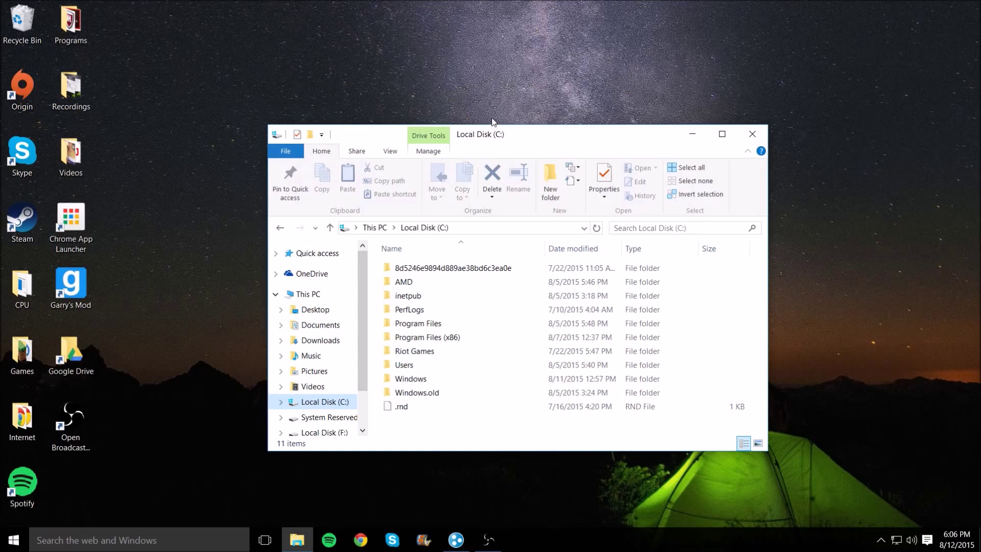
mouse_move(491, 133)
mouse_down()
mouse_move(514, 196)
mouse_move(483, 175)
mouse_up()
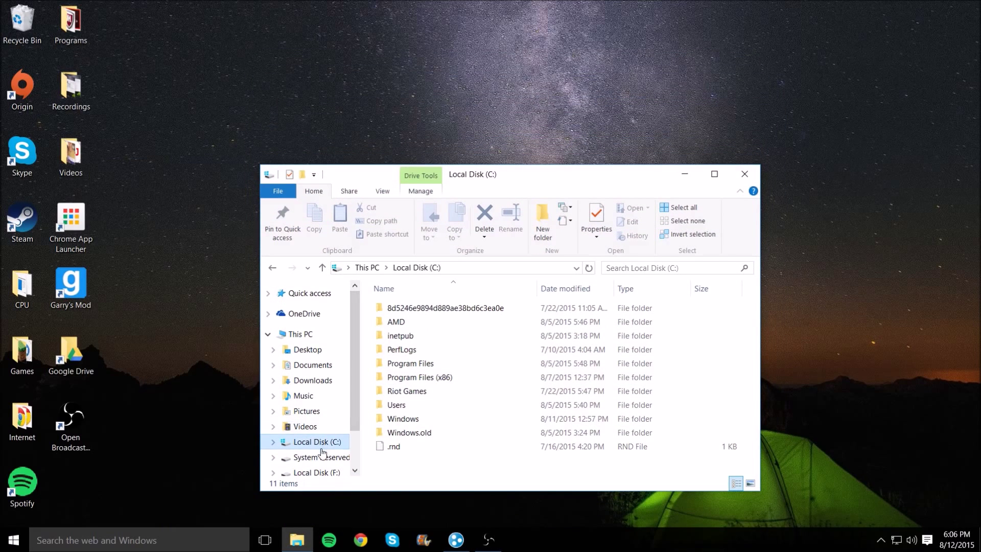
scroll(324, 447, down, 1)
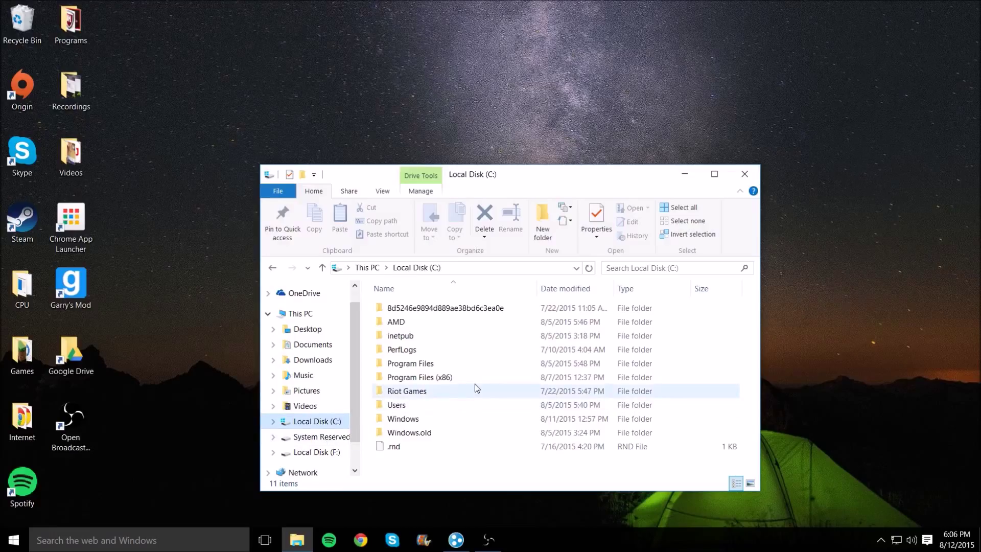
double_click(458, 381)
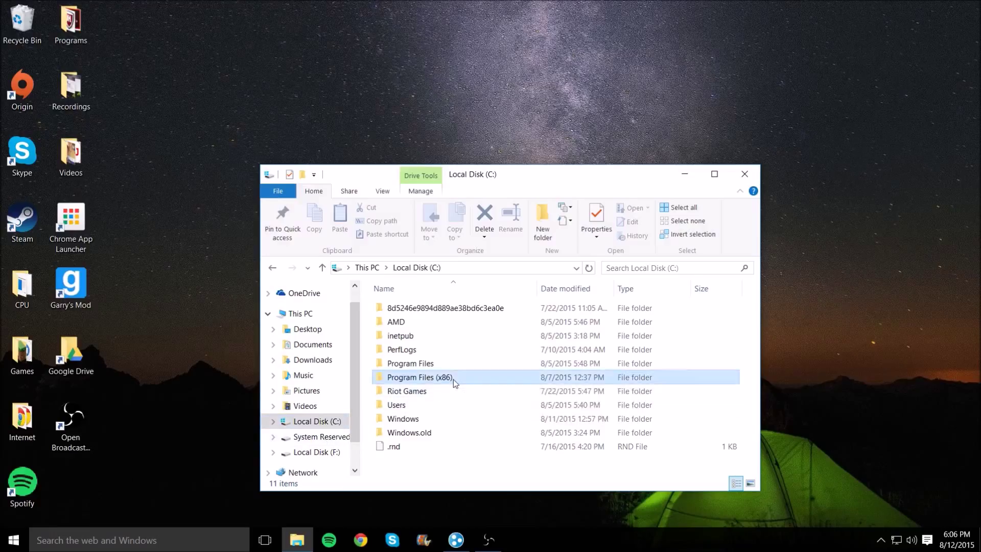
scroll(417, 346, down, 3)
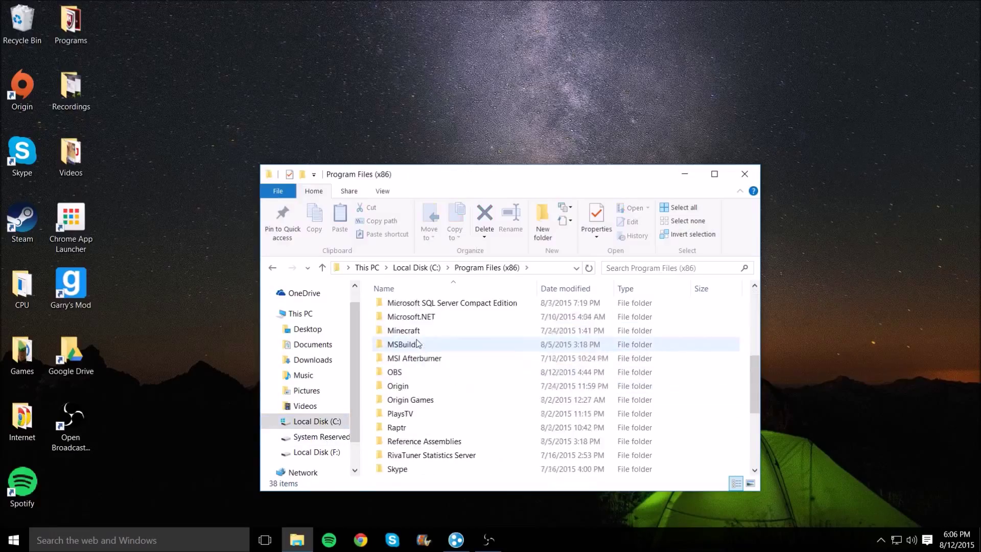
scroll(426, 383, down, 2)
click(426, 401)
double_click(425, 401)
scroll(435, 333, down, 3)
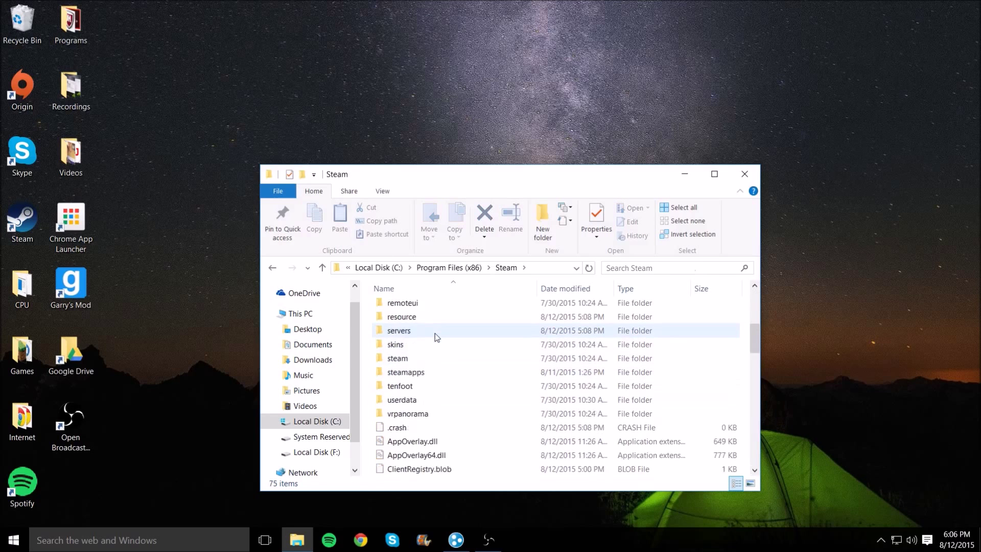
scroll(435, 333, down, 3)
double_click(428, 400)
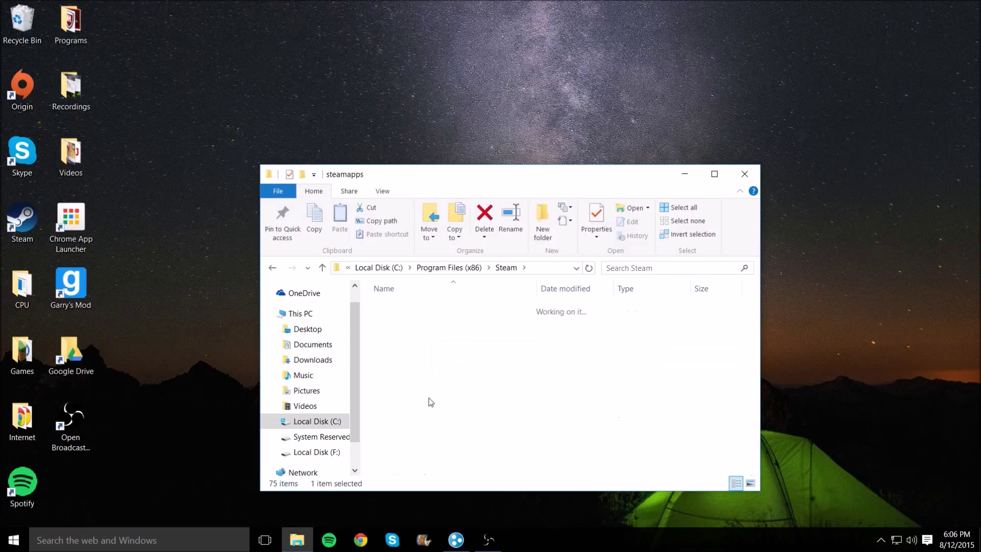
double_click(438, 308)
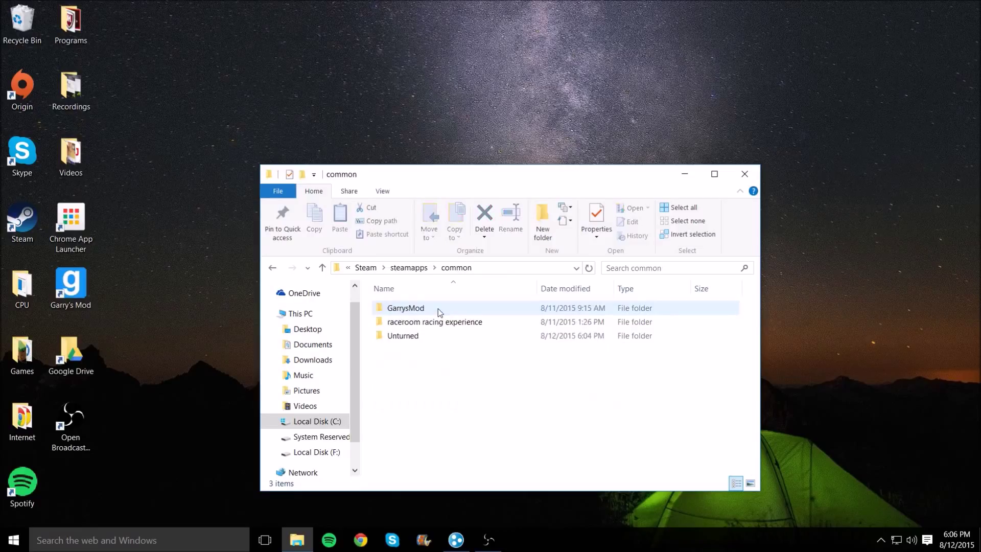
click(416, 337)
double_click(416, 337)
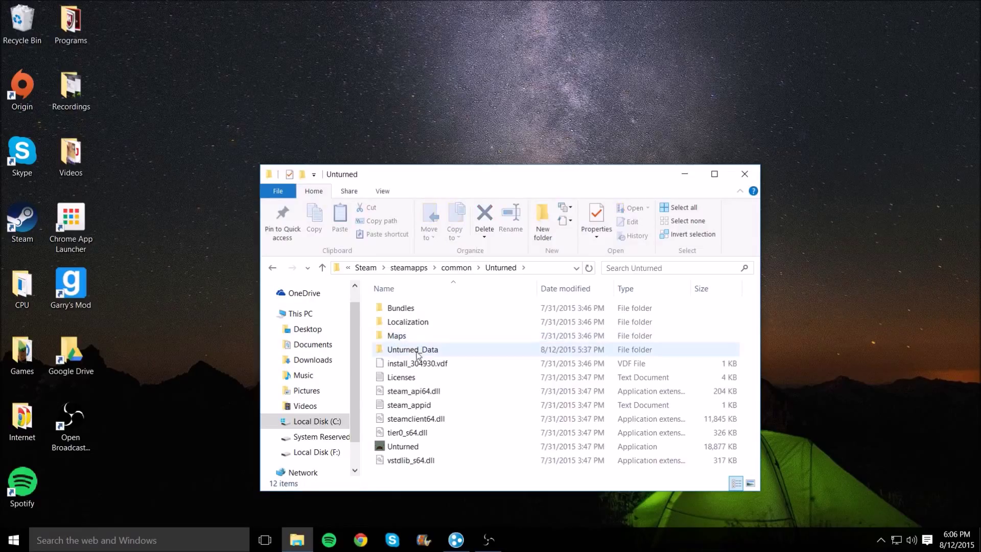
click(404, 447)
Step: Create a shortcut to the Unturned application in the game folder
right_click(403, 446)
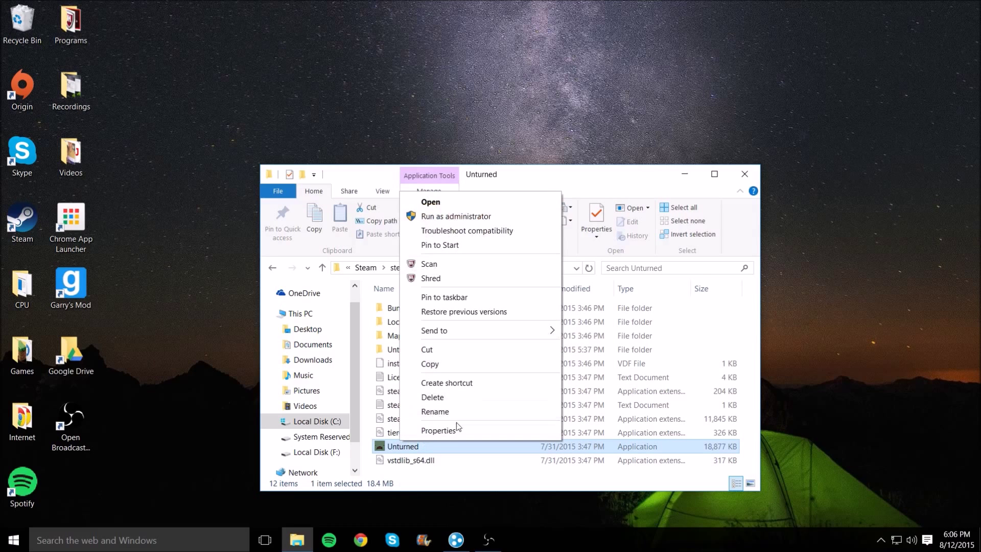
click(463, 382)
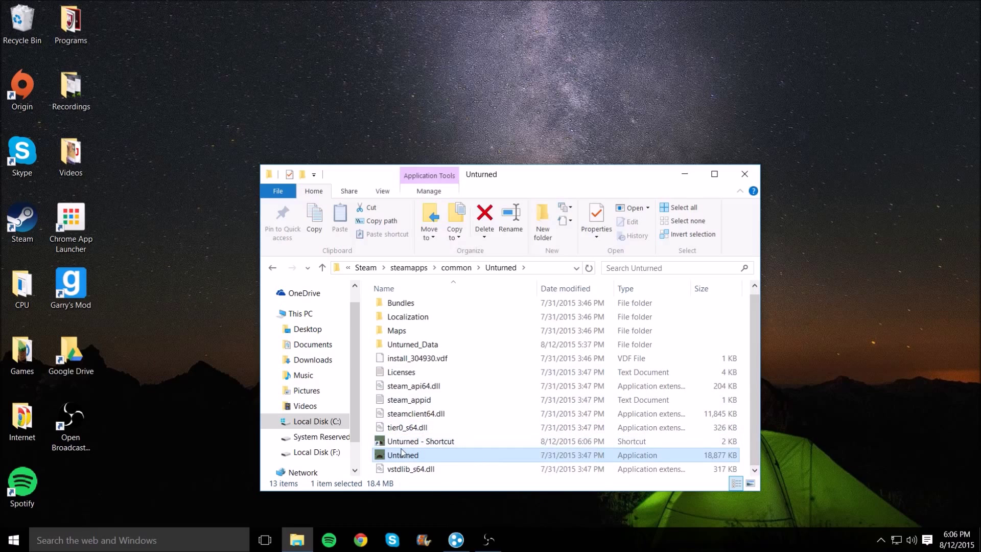
click(420, 440)
double_click(408, 447)
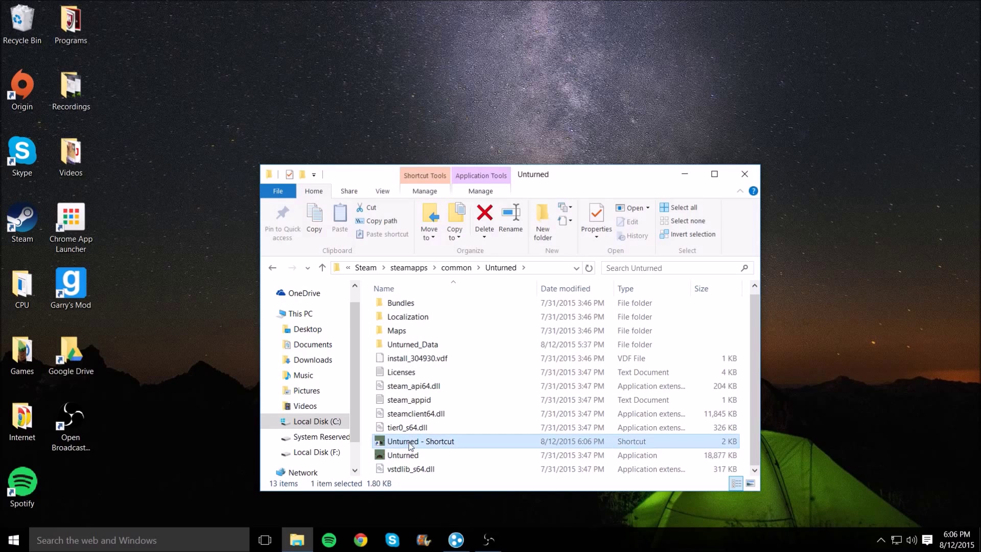
Step: Rename the new Unturned shortcut to 'server'
right_click(454, 443)
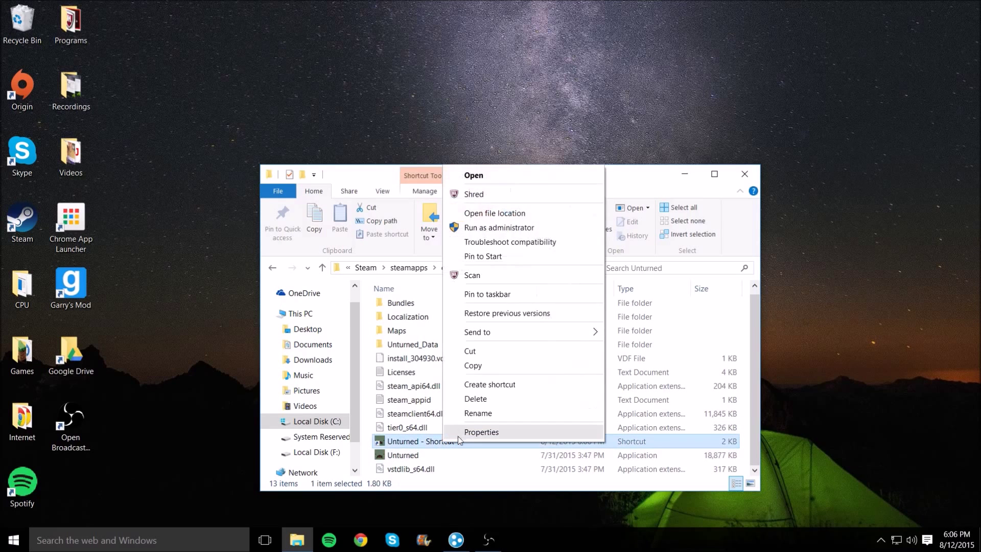
click(484, 414)
text(server)
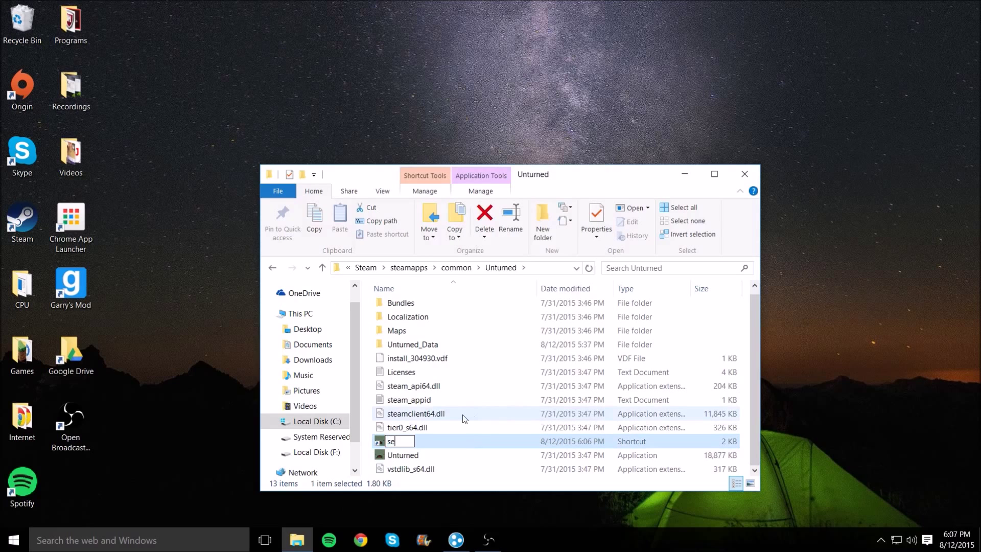
key(Return)
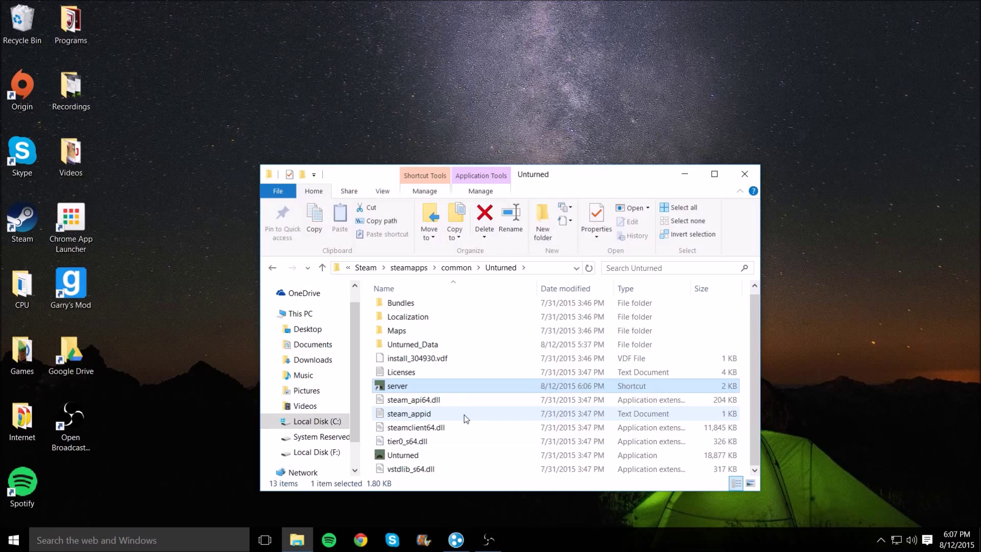
right_click(393, 386)
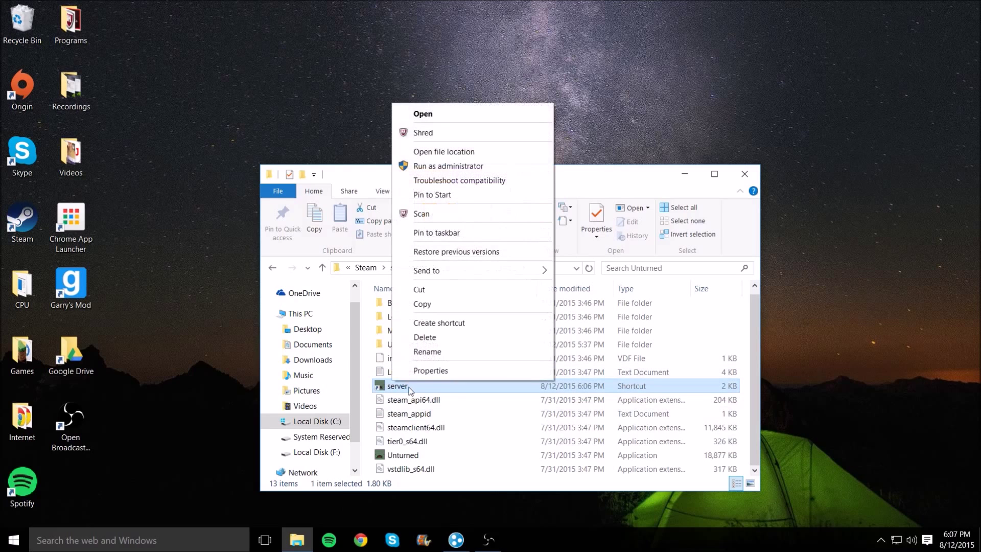
Step: Append -nographics -batchmode +secureserver/server to the server shortcut's Target and apply it
click(438, 371)
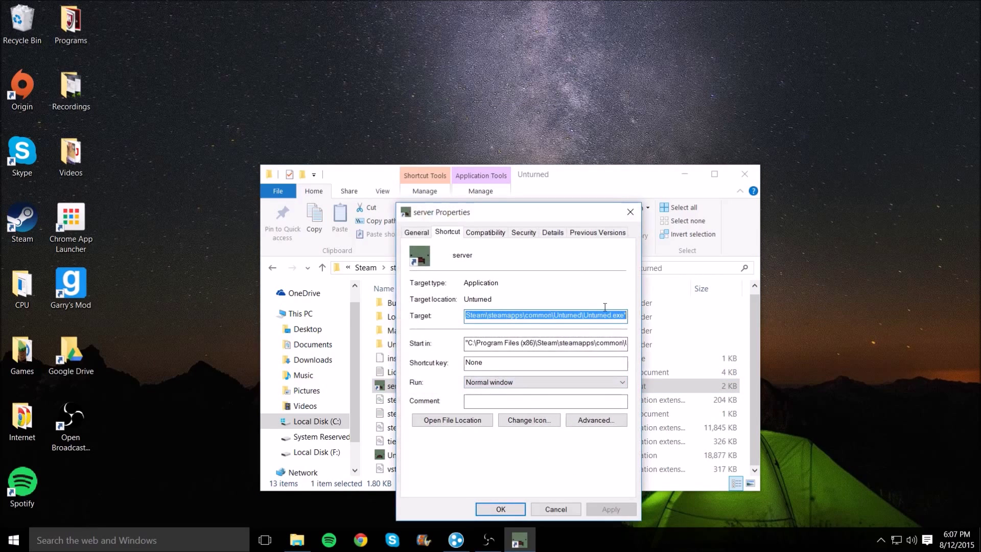
key(End)
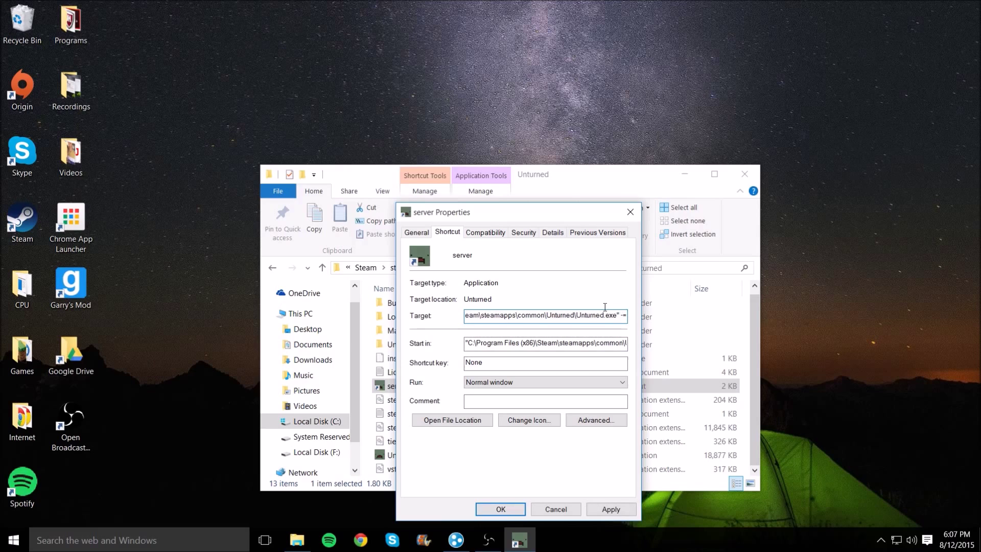
text(-)
text(nograp)
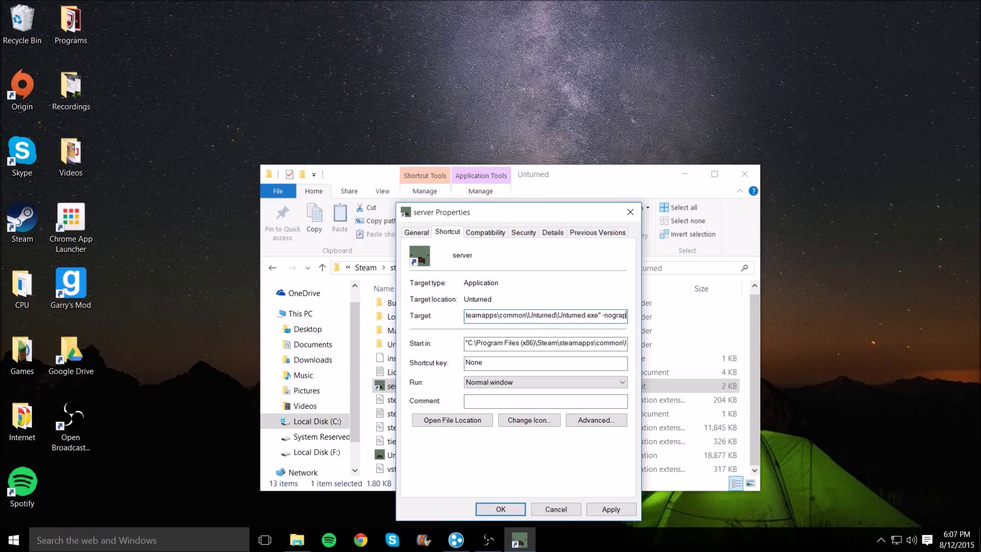
text(hics)
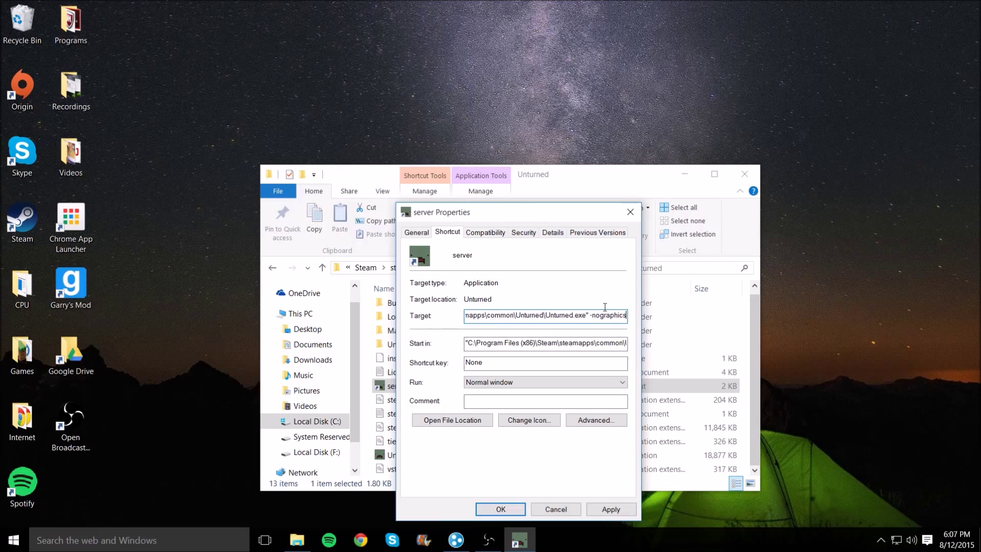
text( -)
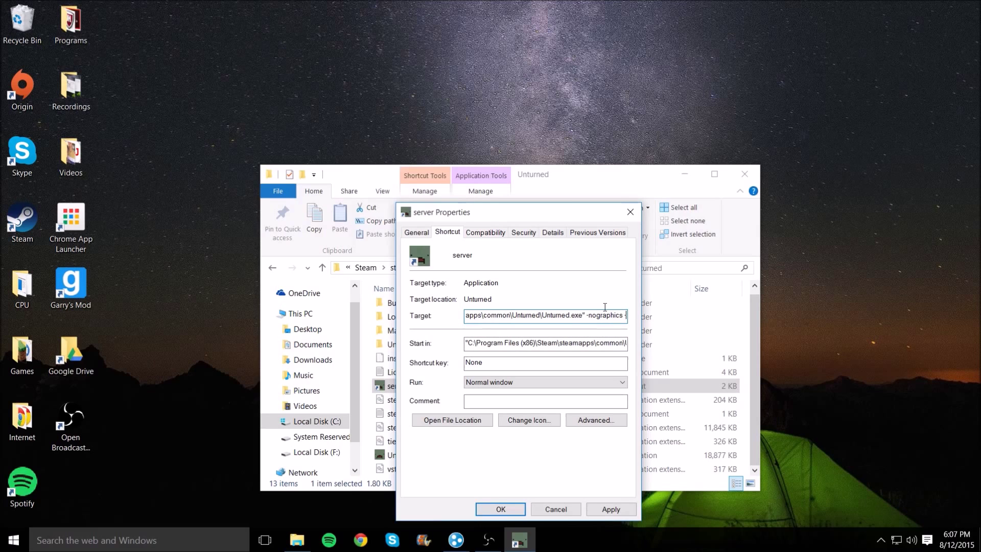
text(bat)
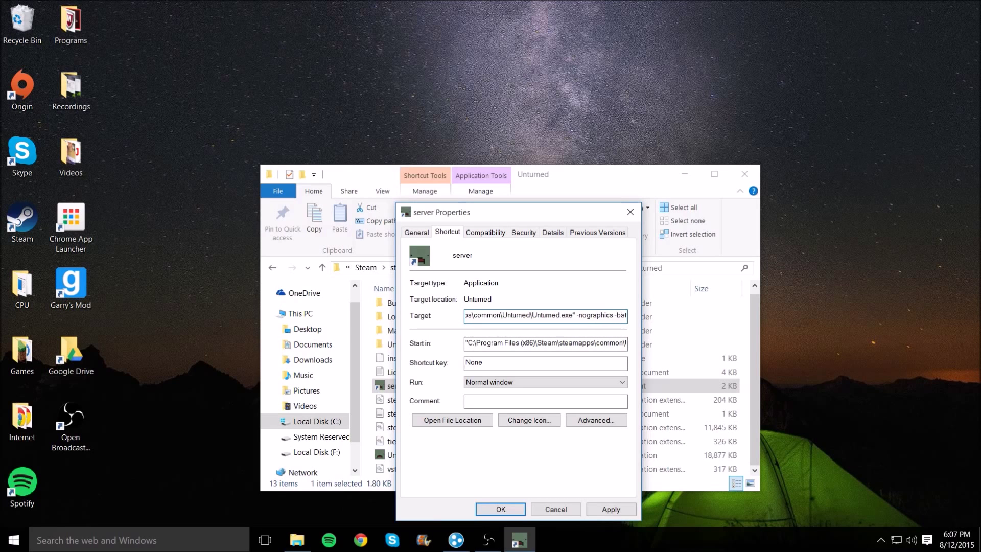
text(chmode)
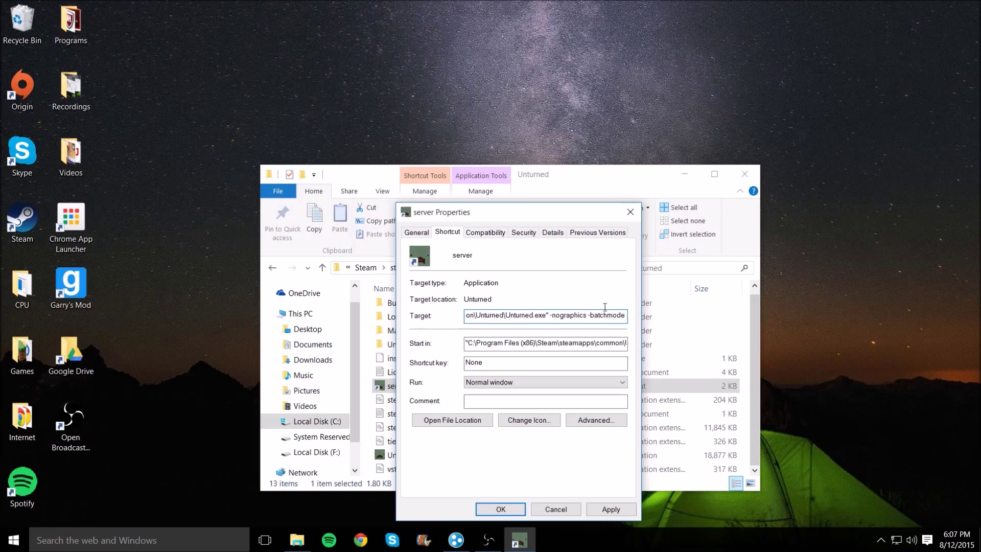
text( +sec)
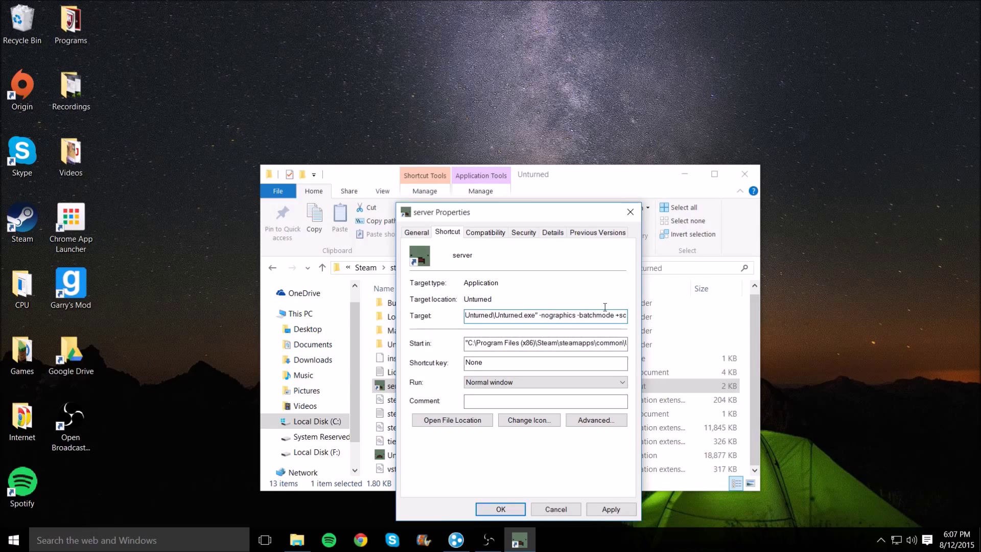
text(ure)
key(BackSpace)
key(BackSpace)
key(BackSpace)
text(ecrure)
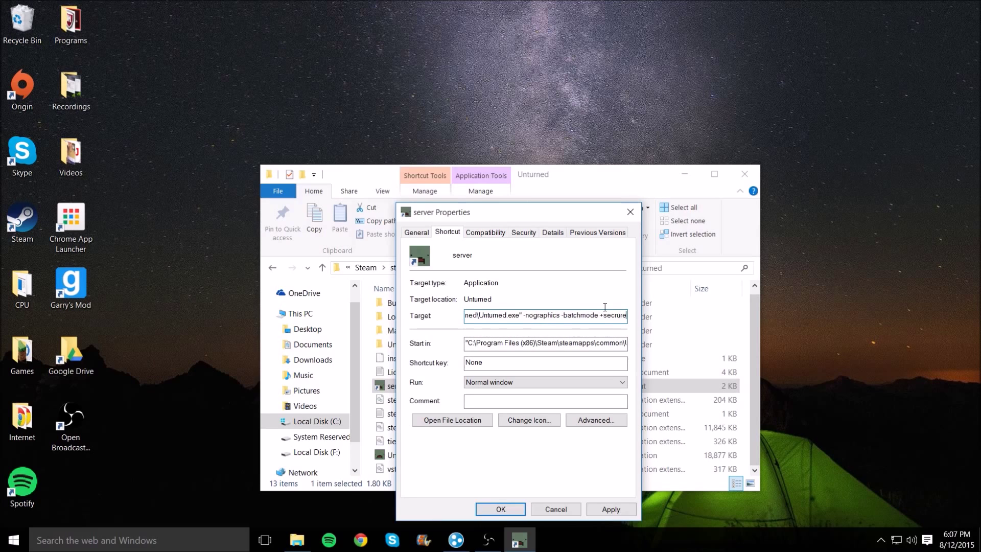
key(BackSpace)
key(BackSpace)
key(BackSpace)
key(BackSpace)
text(ure)
text(server)
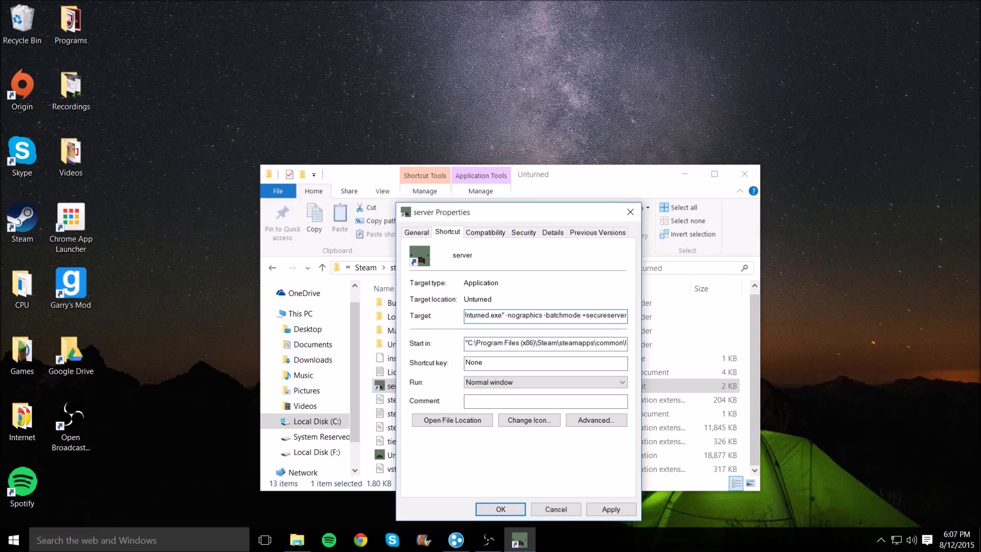
text(/se)
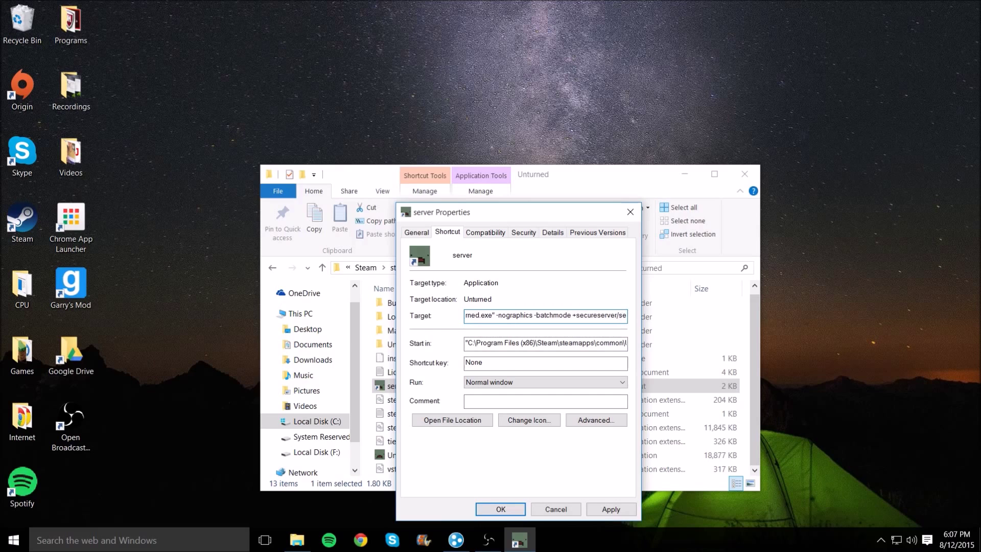
text(rge\\ve)
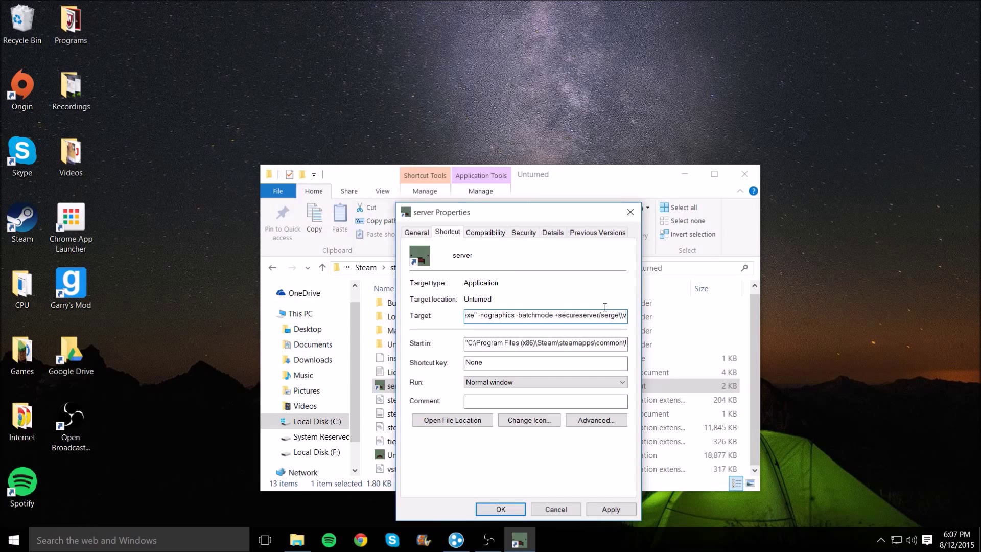
key(BackSpace)
key(BackSpace)
key(BackSpace)
text(ver)
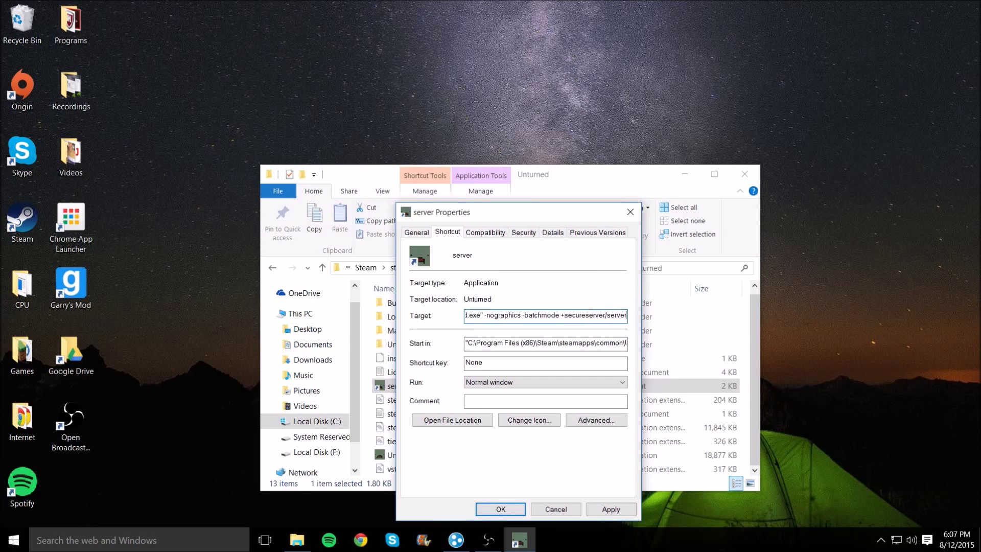
click(501, 510)
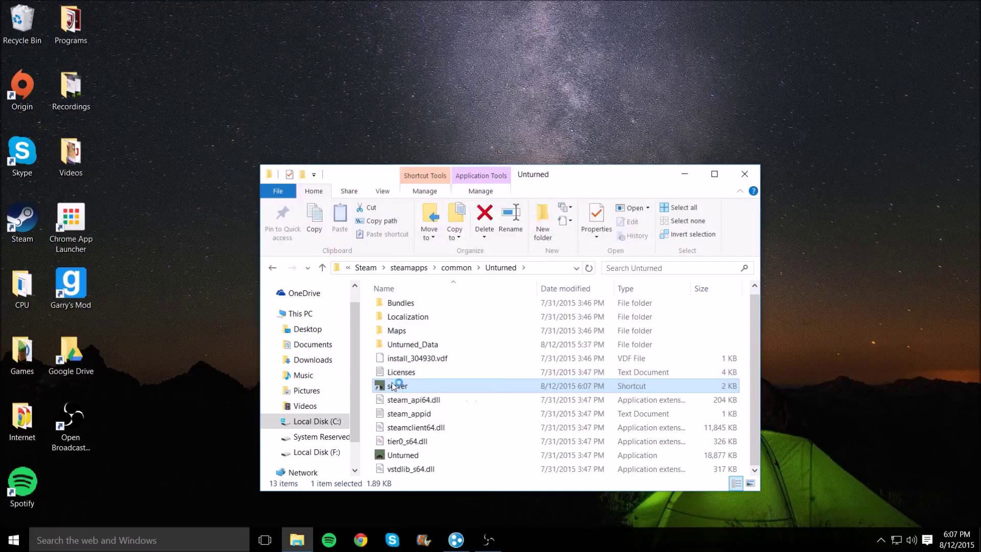
Step: Launch the server shortcut, then stop it with the shutdown console command
double_click(396, 386)
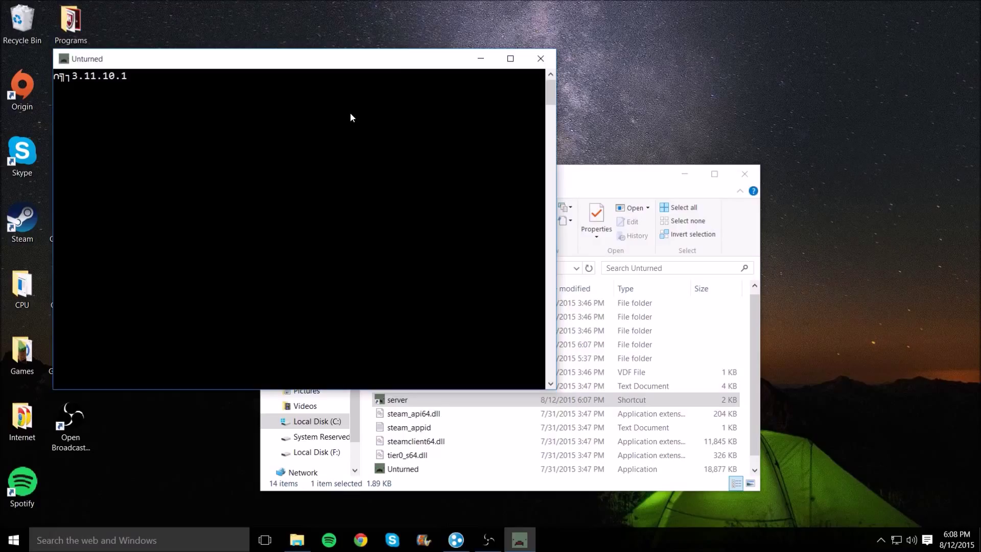
text(shut)
text(do)
text(wn)
key(Return)
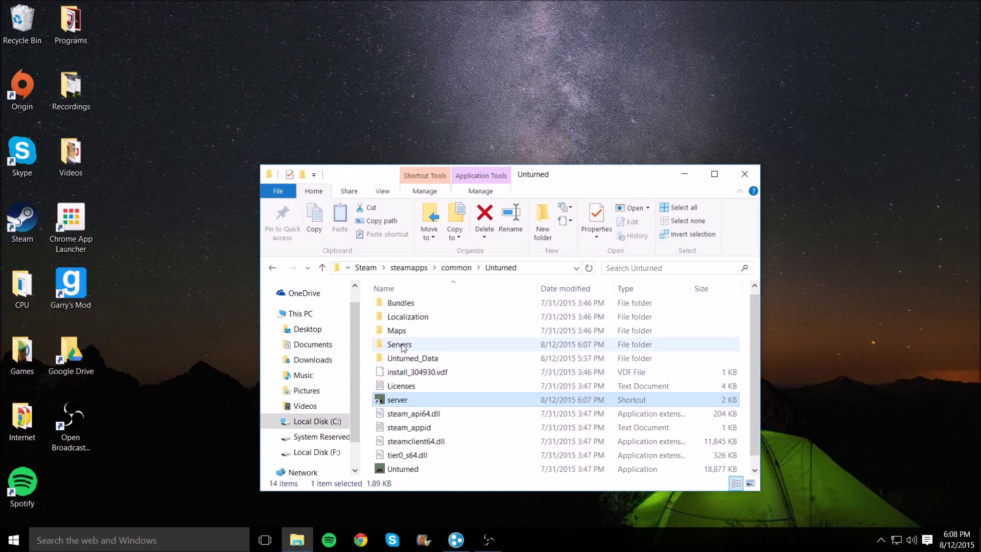
Step: Go into Servers\server\Server and open Commands.dat in Notepad
click(404, 346)
double_click(403, 345)
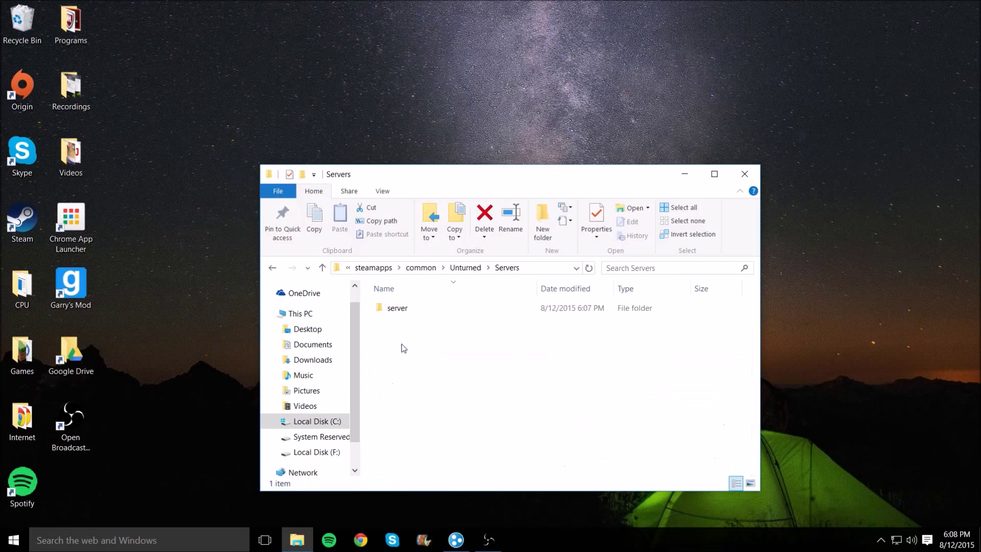
double_click(400, 311)
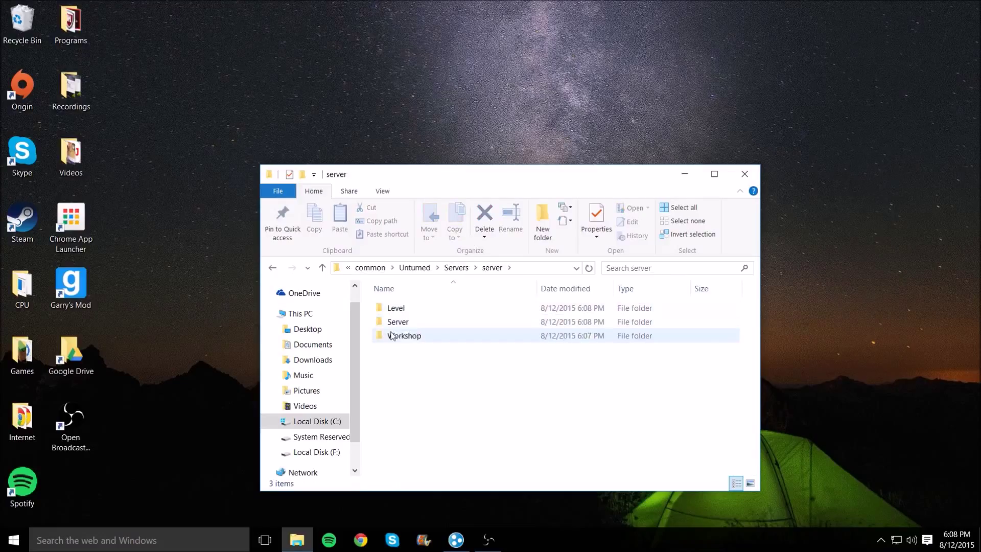
double_click(408, 324)
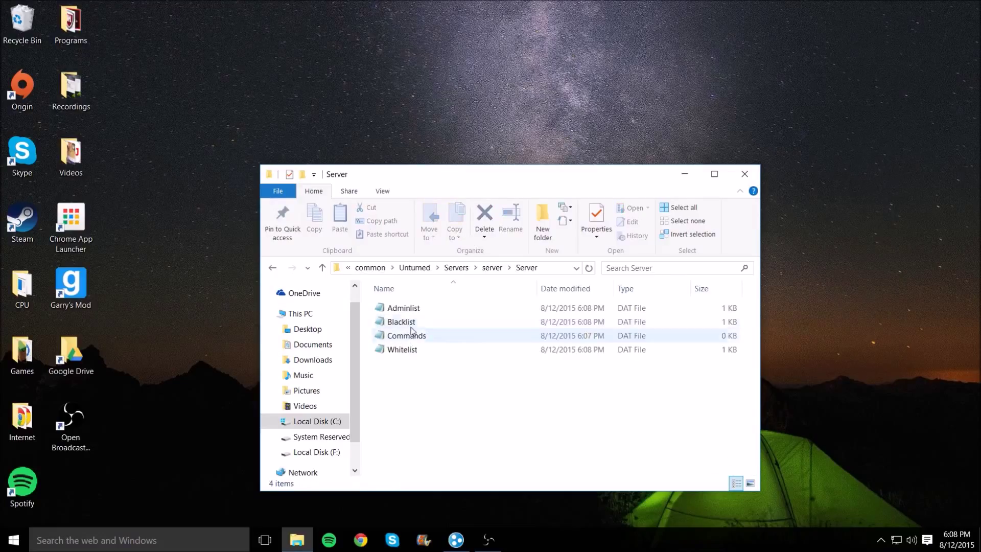
double_click(406, 336)
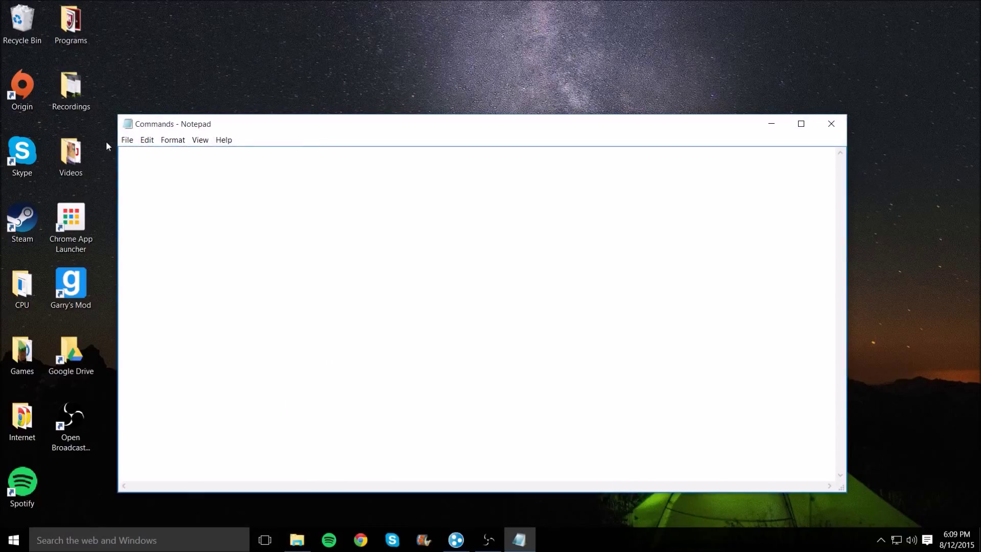
text(name se)
text(rver )
text(port)
text( 27)
text(015)
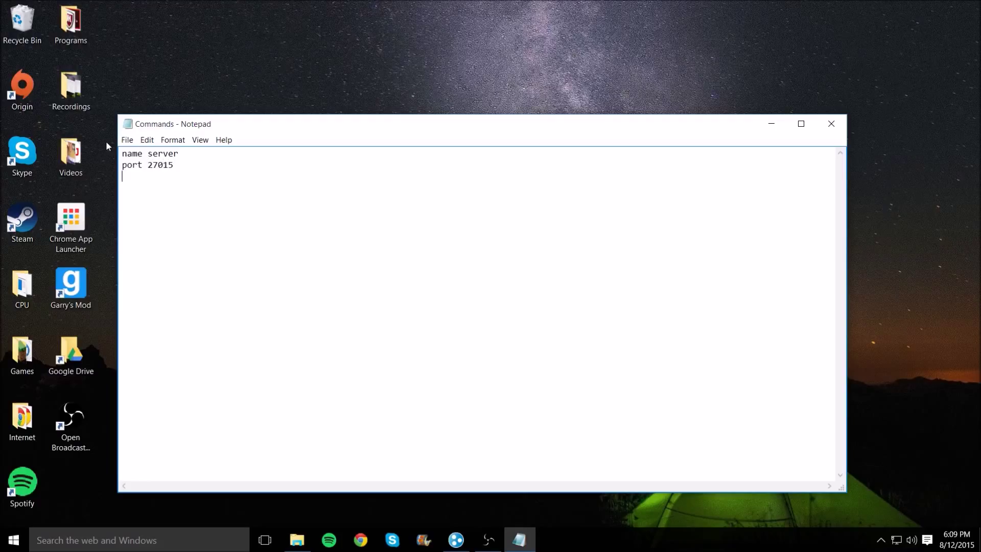
Step: Enter the name server, port 27015, map PEI and maxplayers 5 lines, then save
key(Return)
text(ma)
text(p PEI)
key(Return)
text(maxp)
key(BackSpace)
text(pla)
text(yers 5)
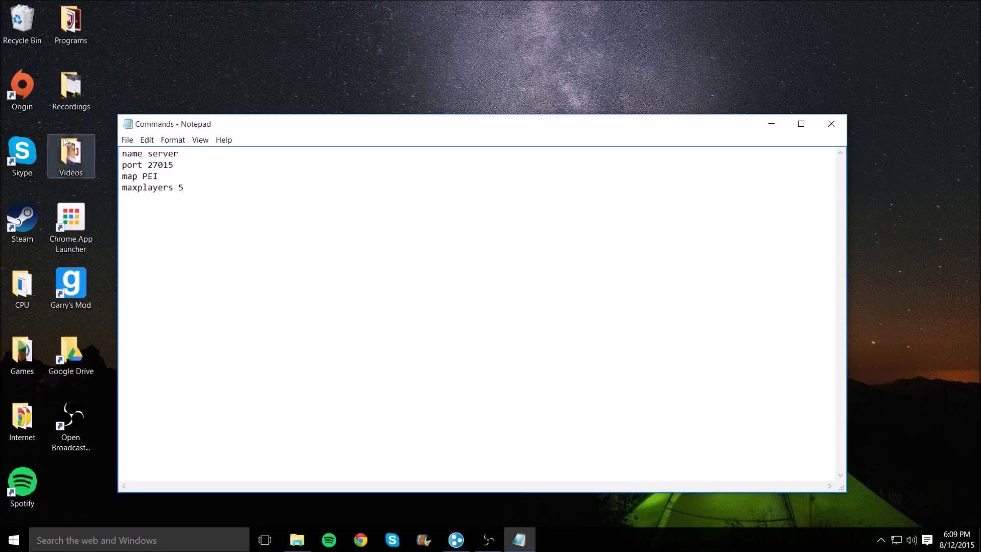
click(127, 140)
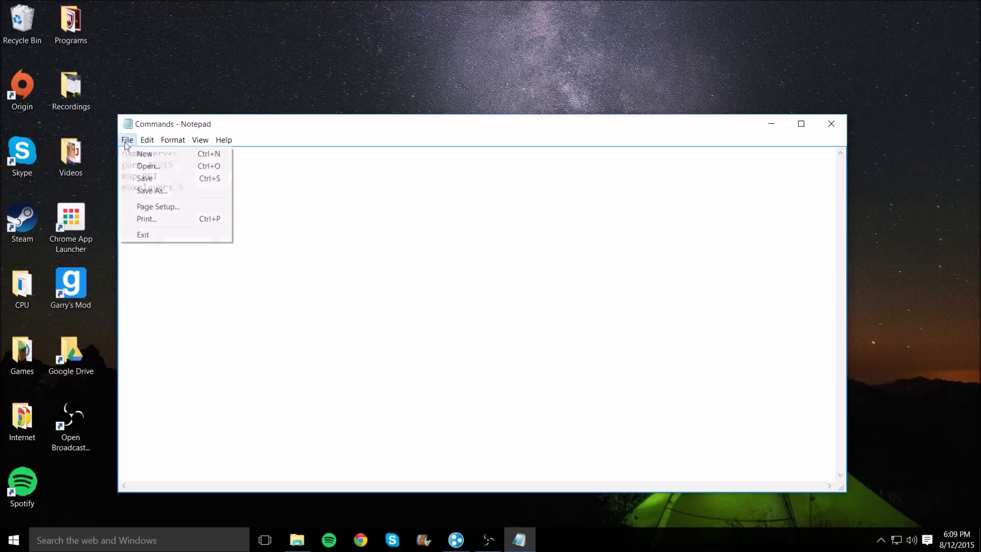
click(188, 177)
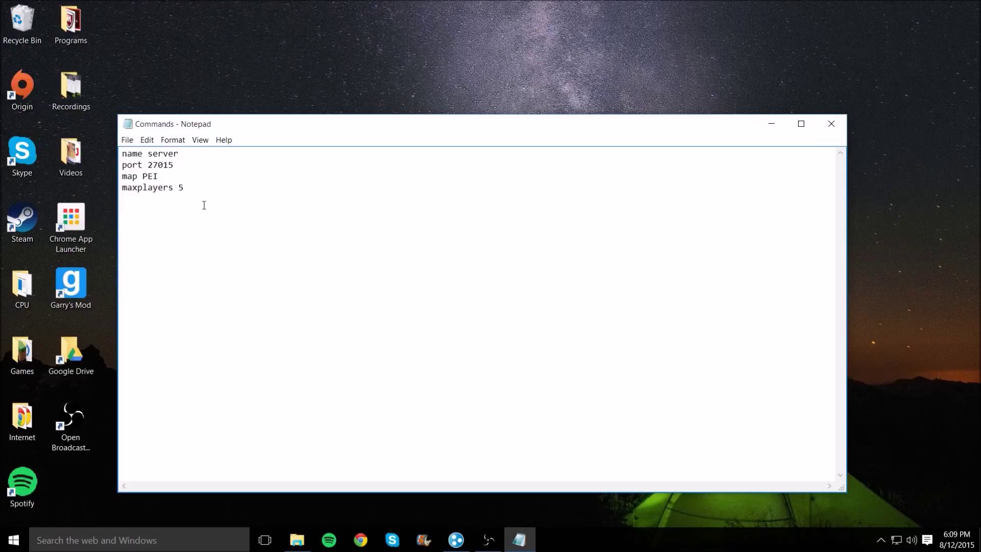
Step: Add the mode easy line, correcting its value, and save Commands.dat again
key(Return)
text(mode )
text(easy)
key(BackSpace)
key(BackSpace)
key(BackSpace)
key(BackSpace)
text(normal)
key(BackSpace)
key(BackSpace)
key(BackSpace)
key(BackSpace)
key(BackSpace)
key(BackSpace)
text(eas)
text(y)
click(128, 140)
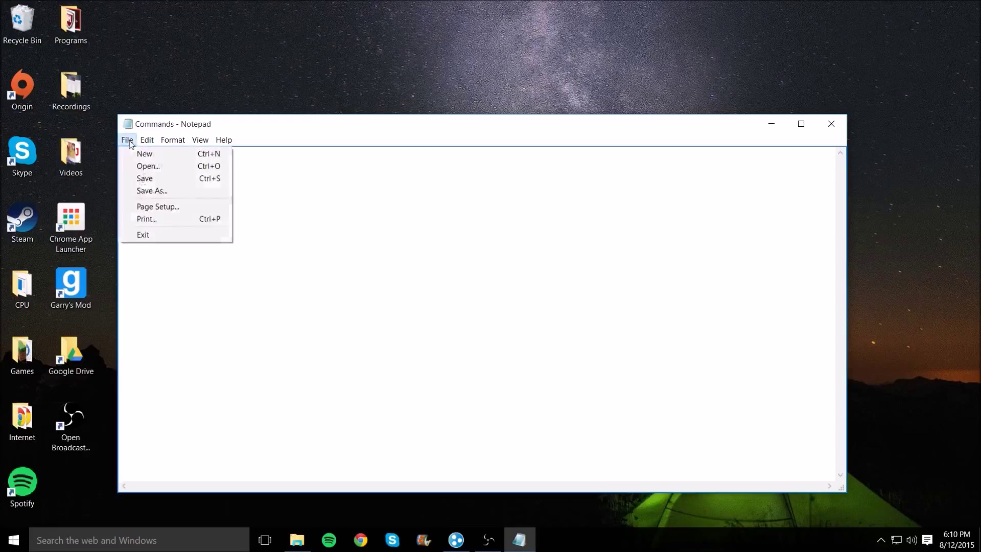
click(181, 178)
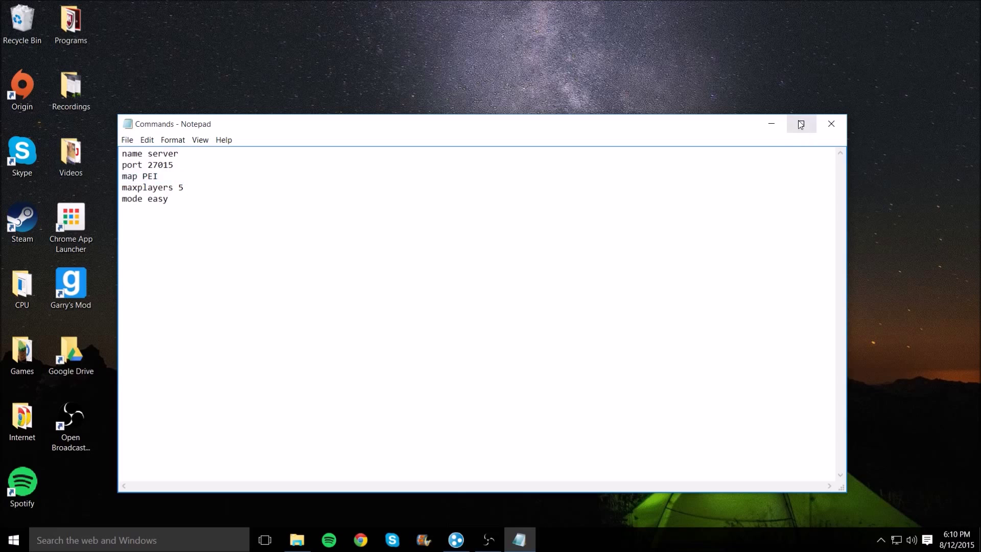
Step: Close Notepad and return to the Unturned game folder
click(832, 123)
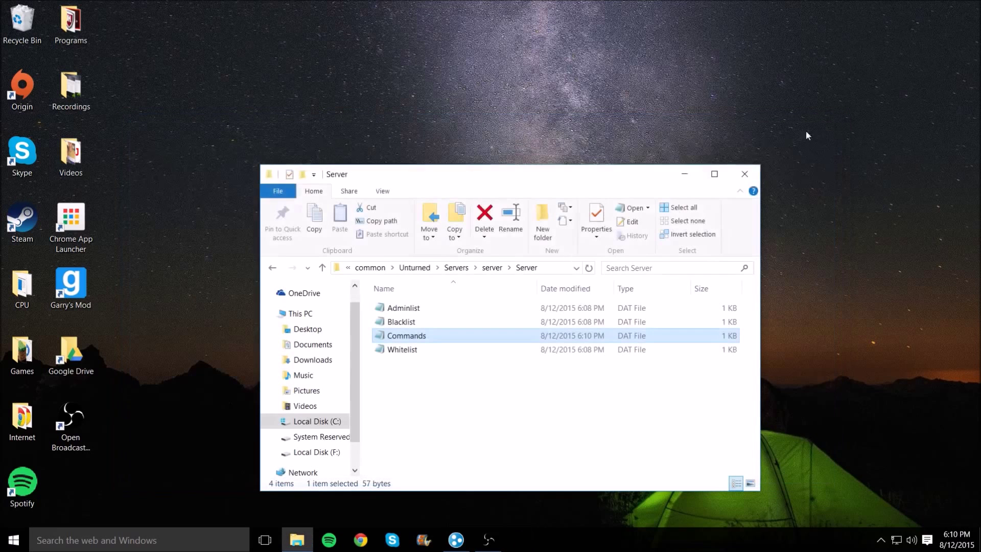
click(448, 366)
click(274, 267)
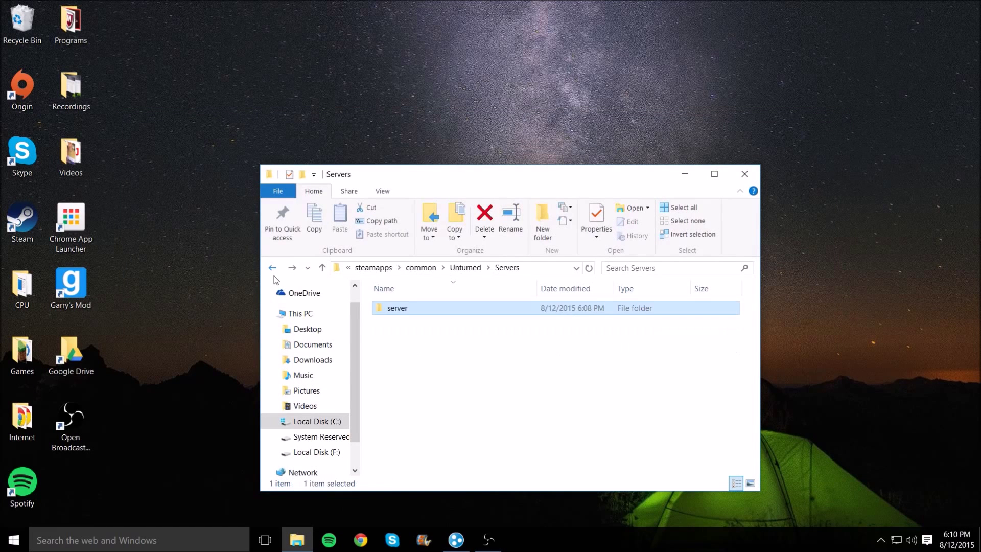
click(274, 268)
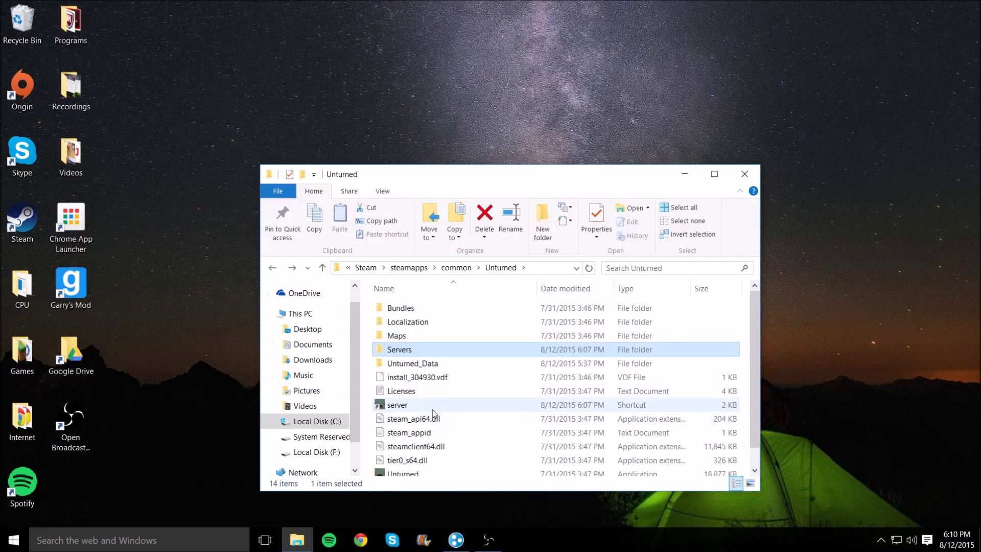
Step: Launch the server shortcut, then minimise the console and Explorer windows
double_click(399, 405)
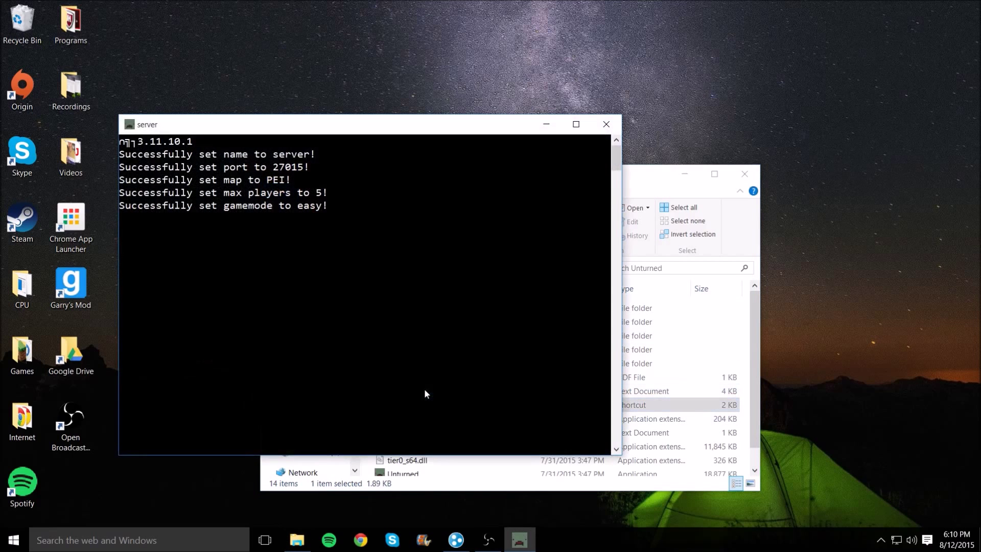
click(547, 124)
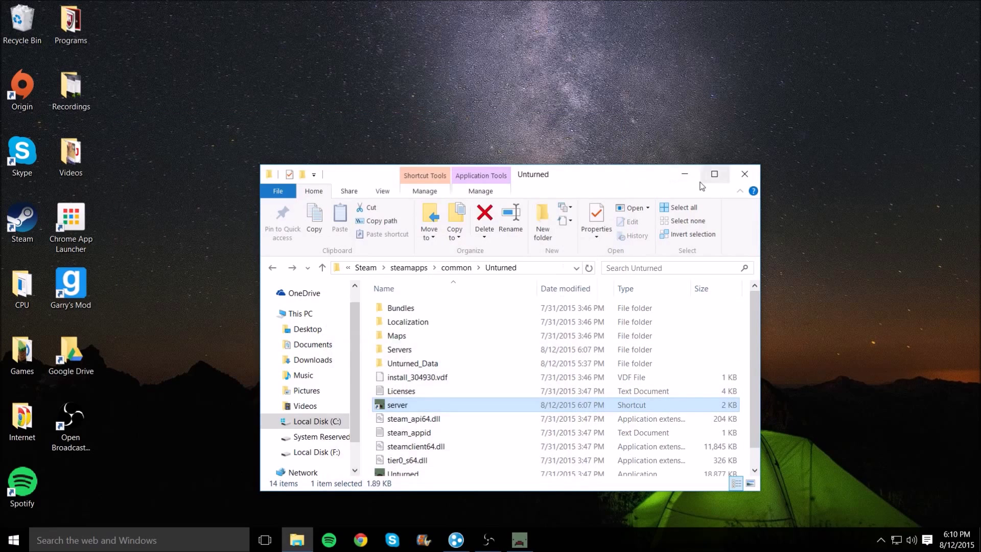
click(684, 173)
click(457, 540)
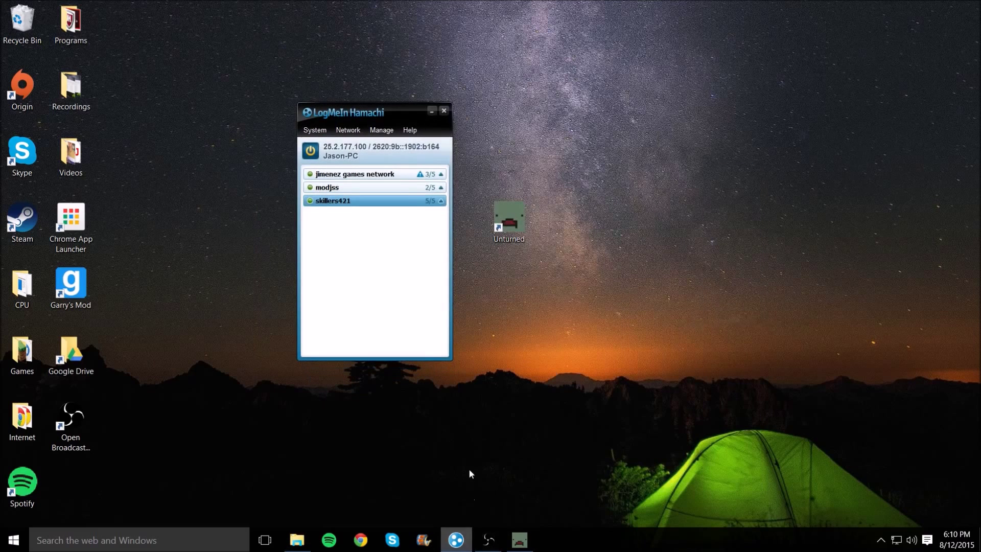
click(355, 135)
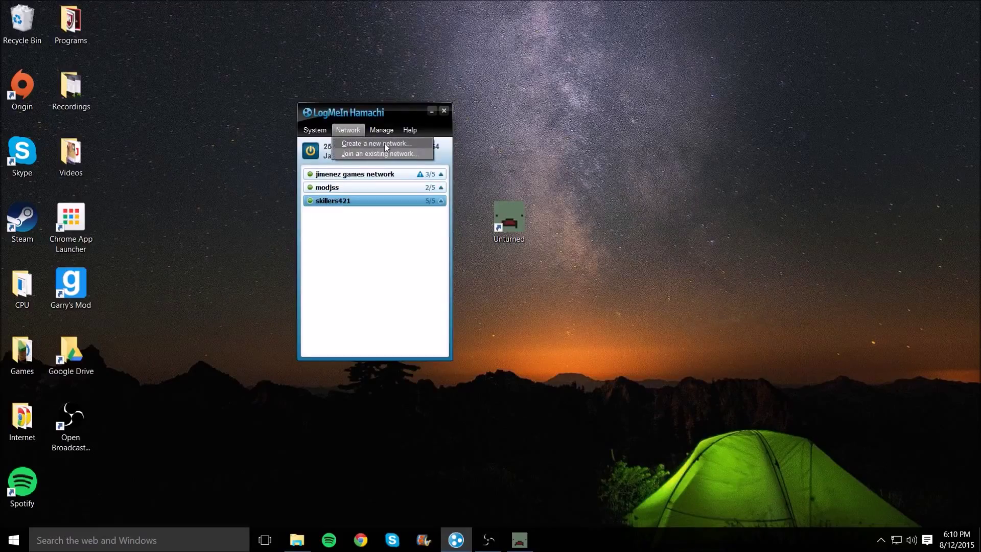
click(385, 146)
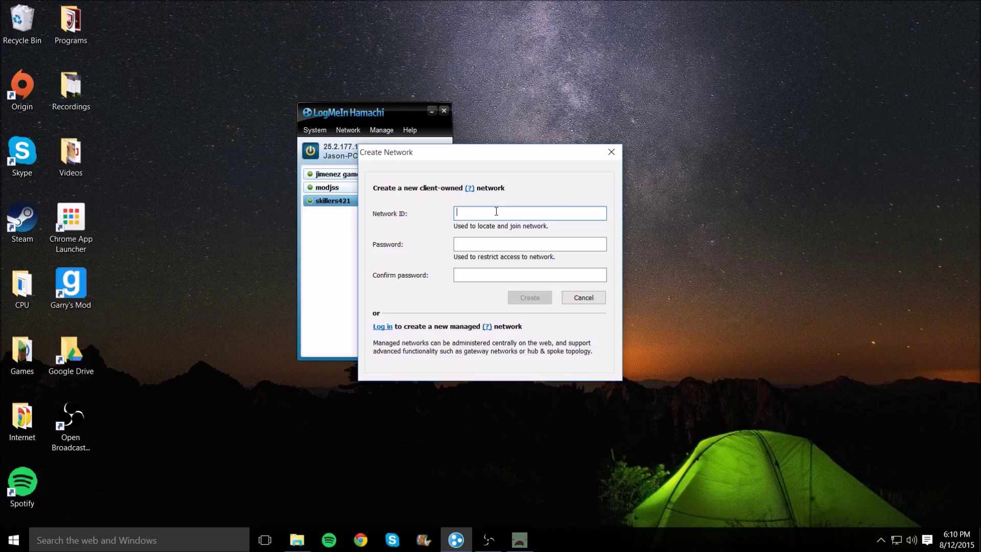
text(as)
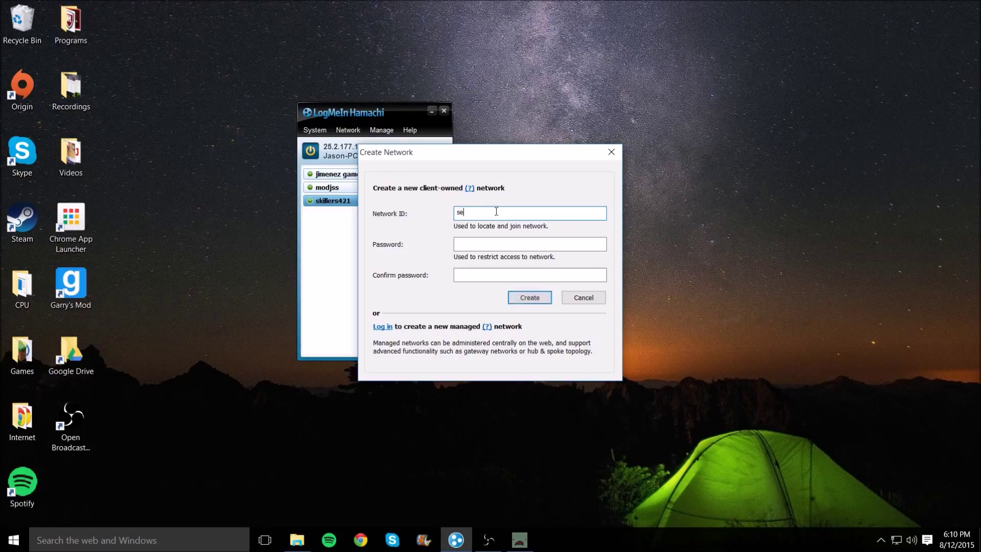
key(BackSpace)
key(BackSpace)
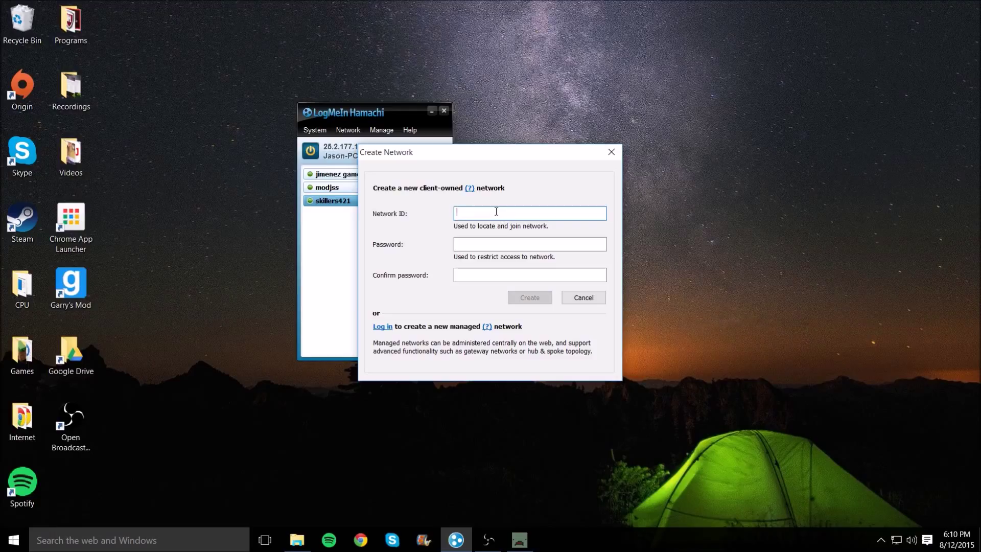
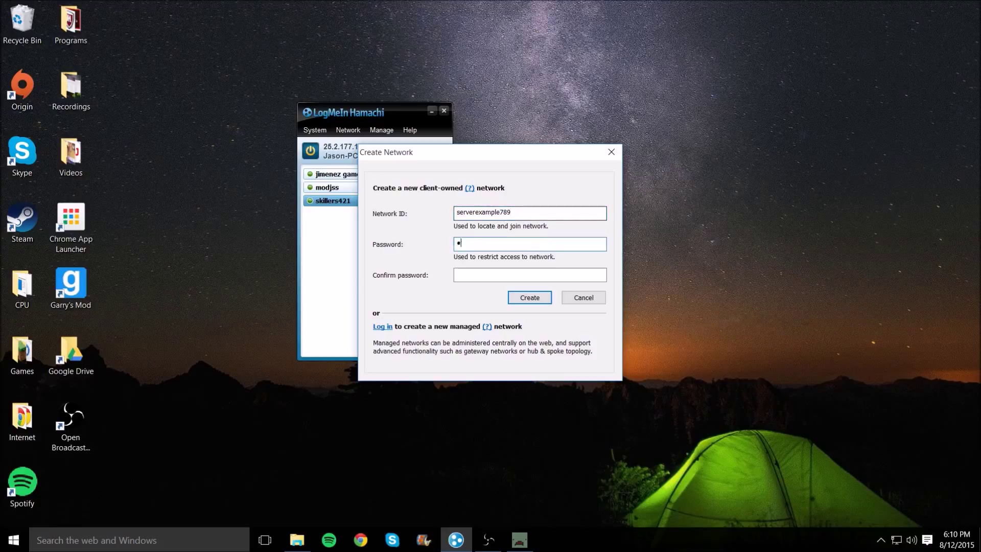
click(530, 298)
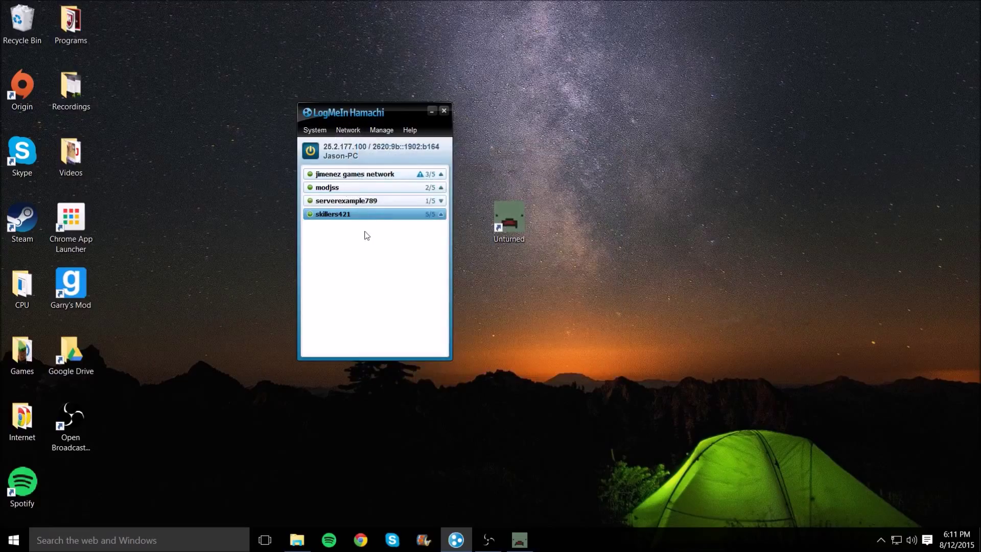
click(348, 129)
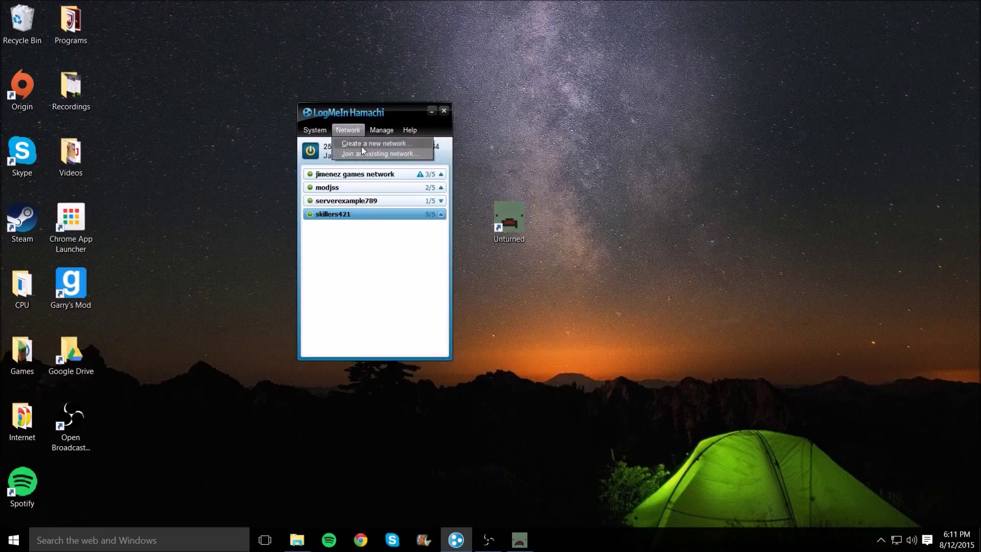
click(399, 154)
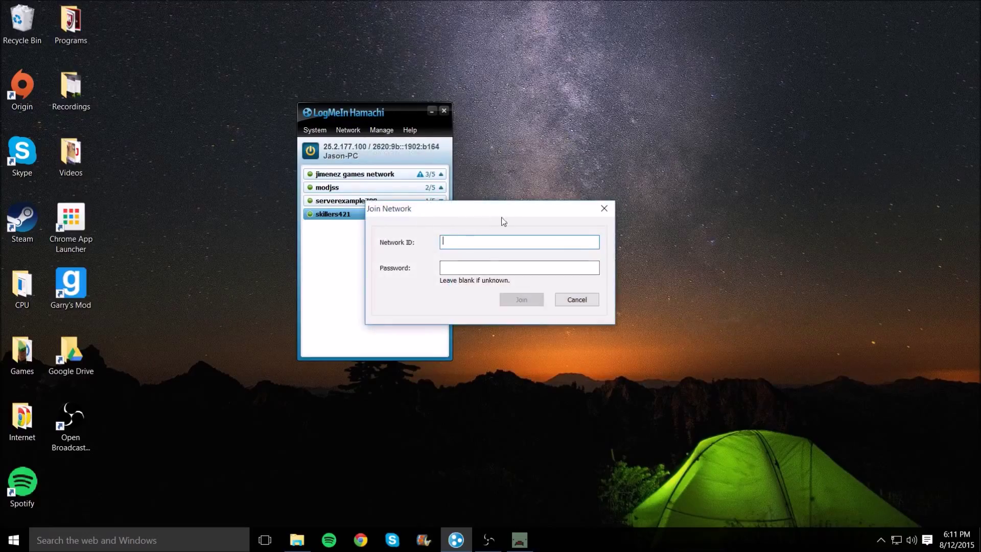
drag(395, 212, 405, 233)
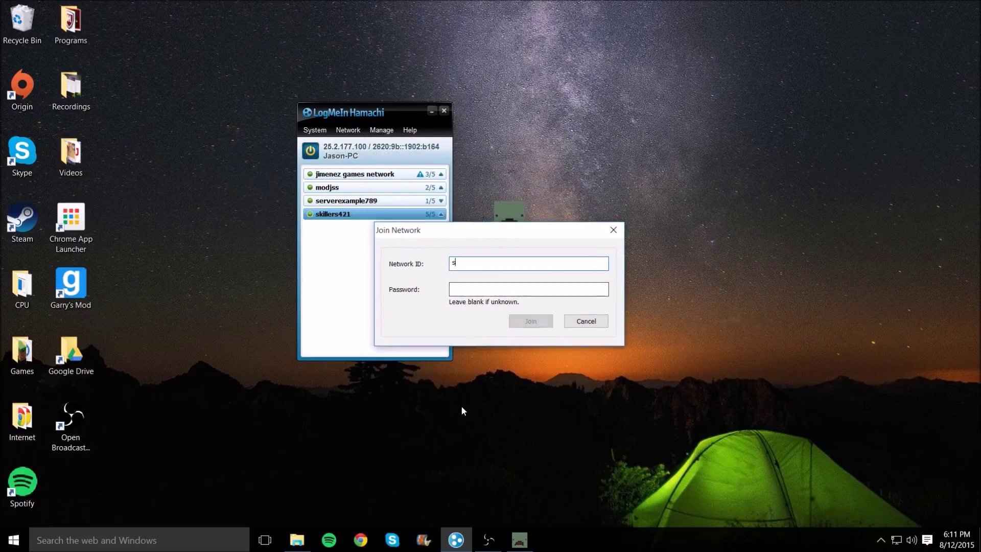
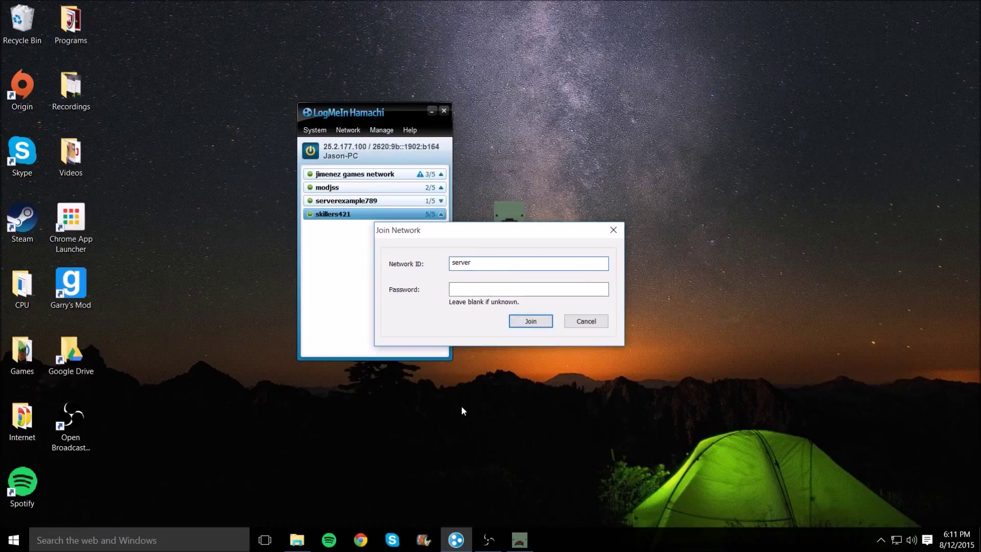
key(Tab)
click(518, 326)
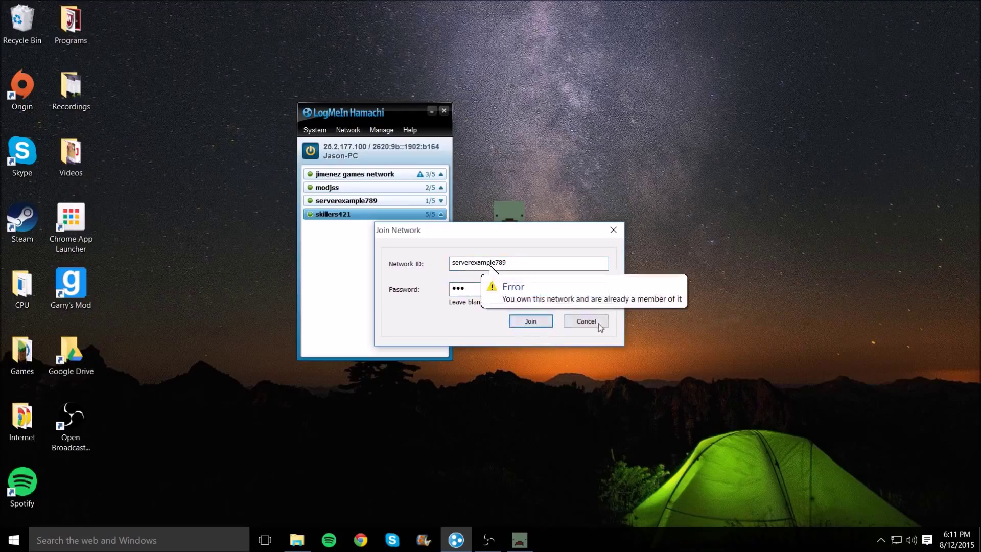
click(585, 326)
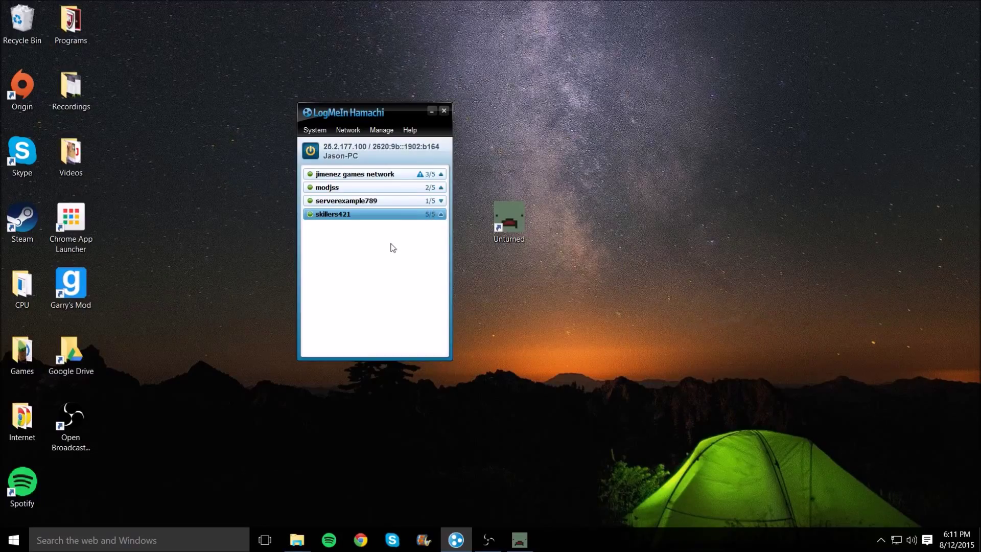
Step: Copy this computer's Hamachi IPv4 address and minimise the Hamachi window
right_click(351, 150)
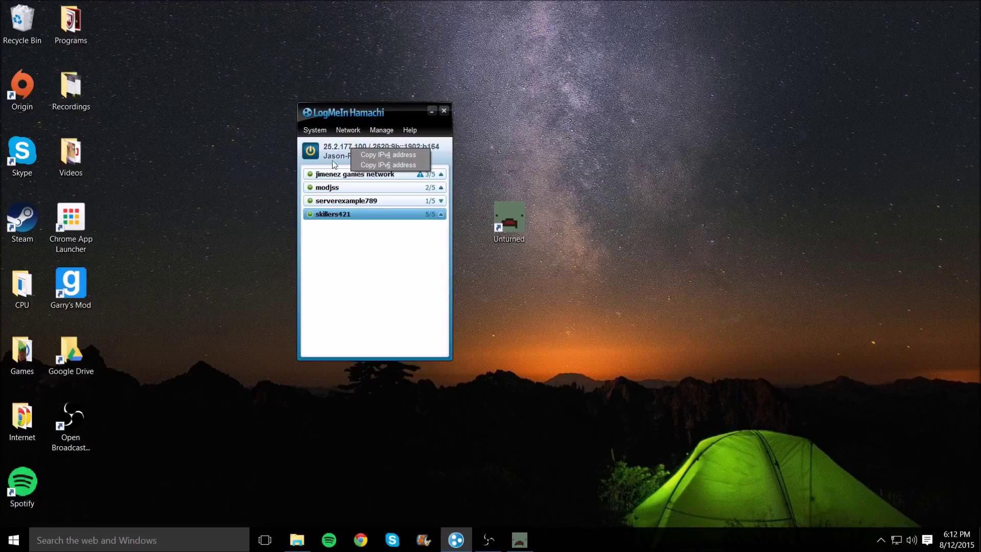
click(382, 156)
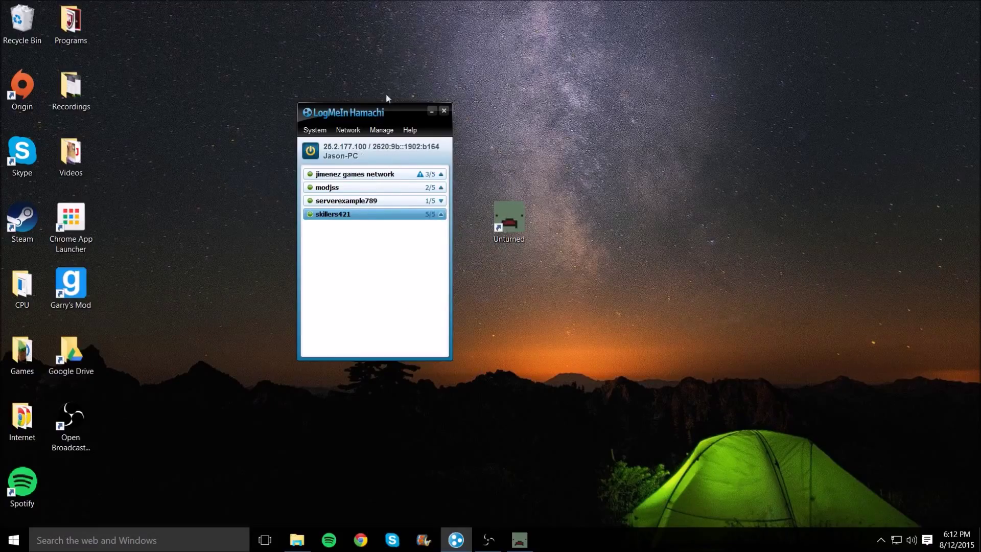
click(433, 112)
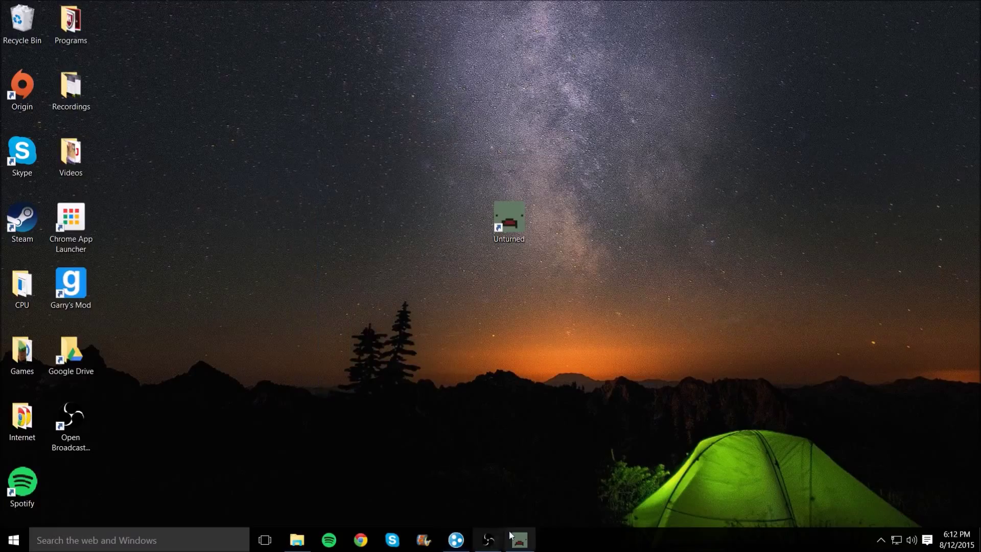
Step: Launch Unturned and connect to 25.2.177.100, port 27015, with the server password
double_click(523, 209)
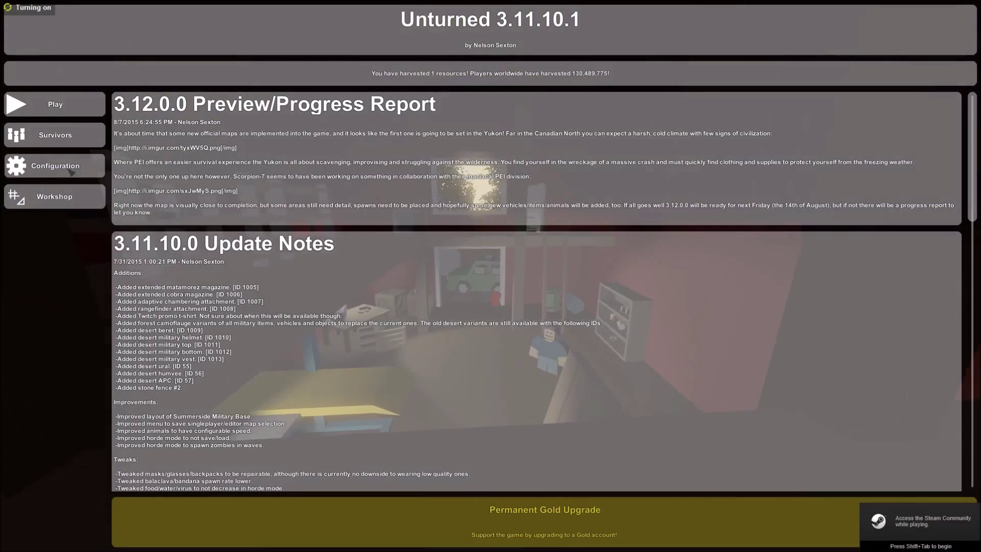
click(82, 107)
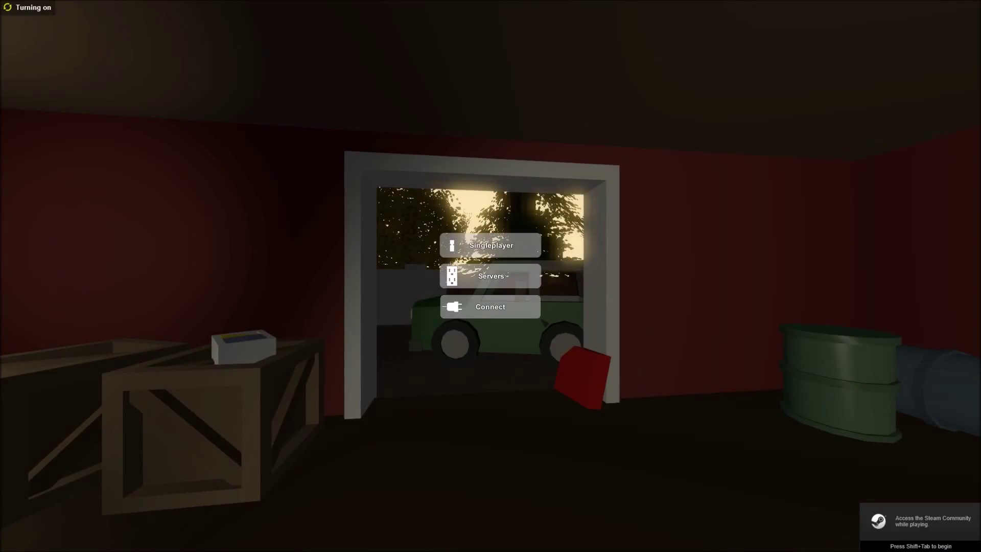
click(490, 307)
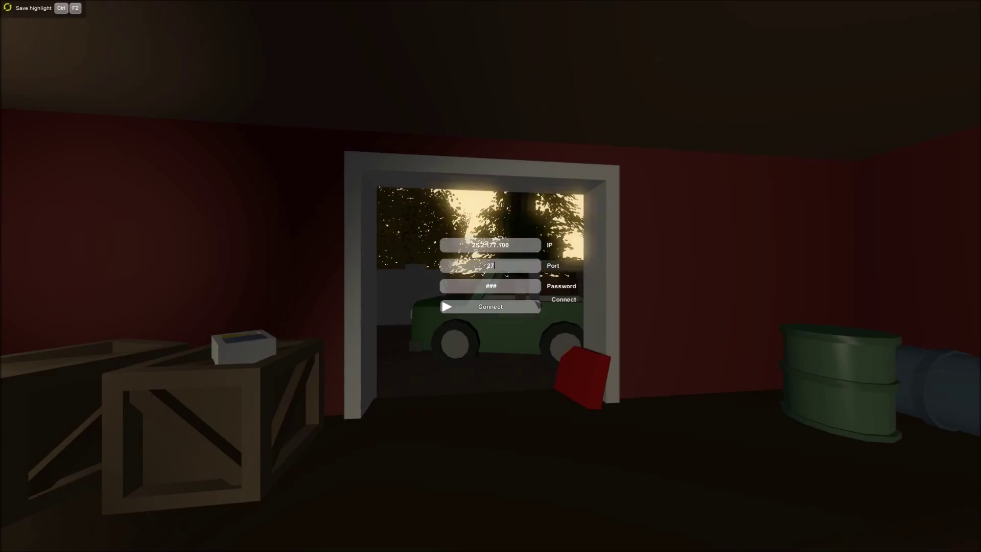
double_click(490, 286)
click(515, 306)
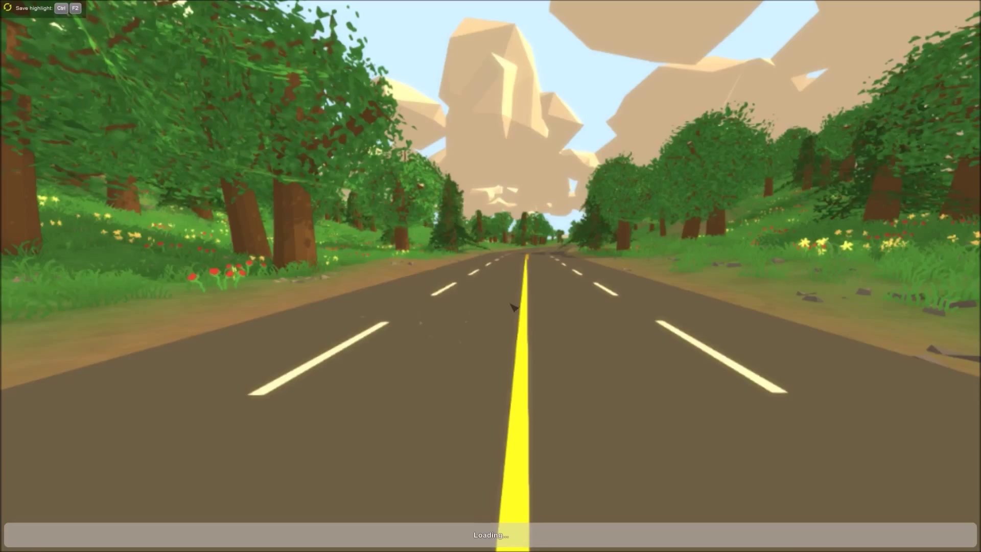